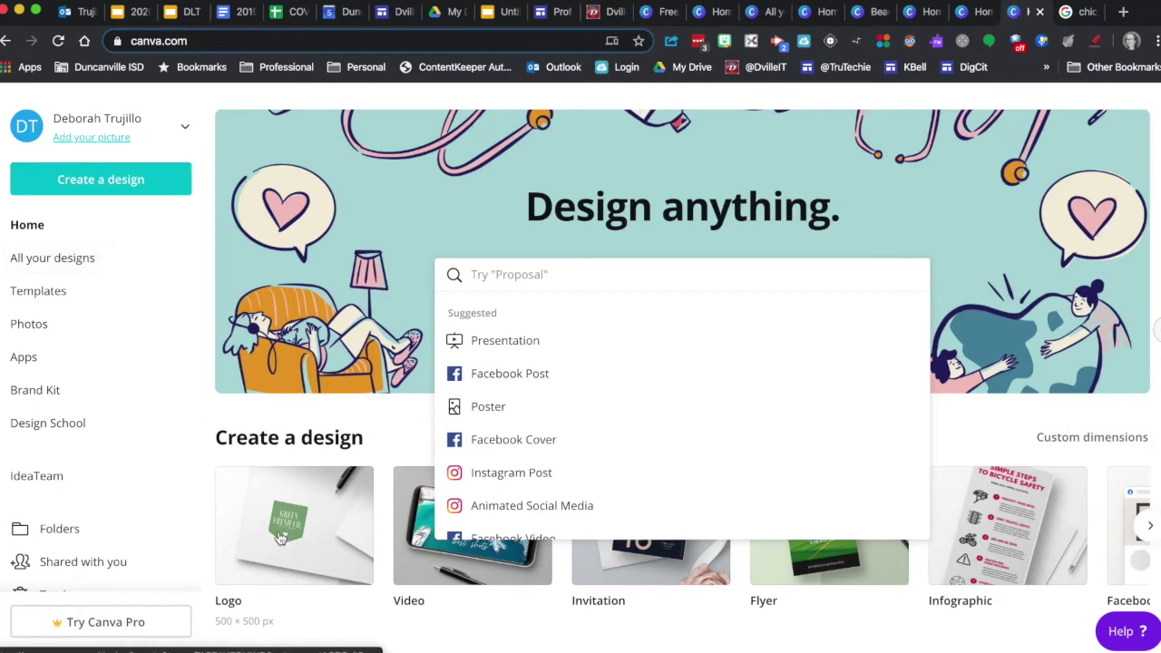
# Open the Egg design from All your designs in Canva.
pyautogui.click(59, 261)
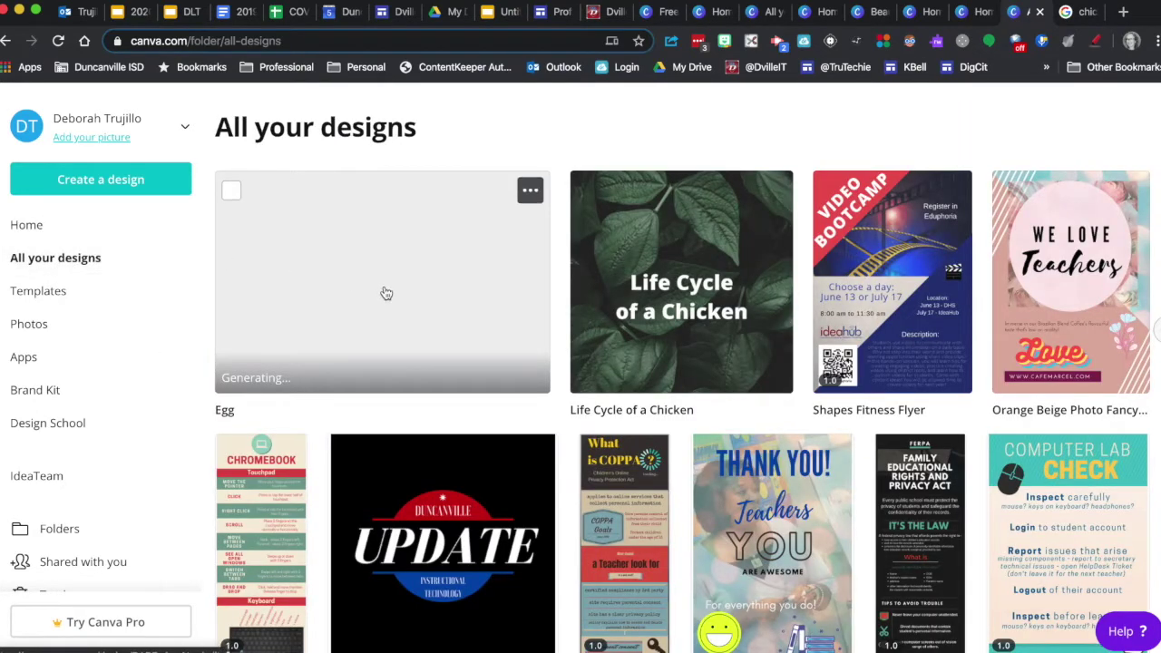
pyautogui.click(386, 293)
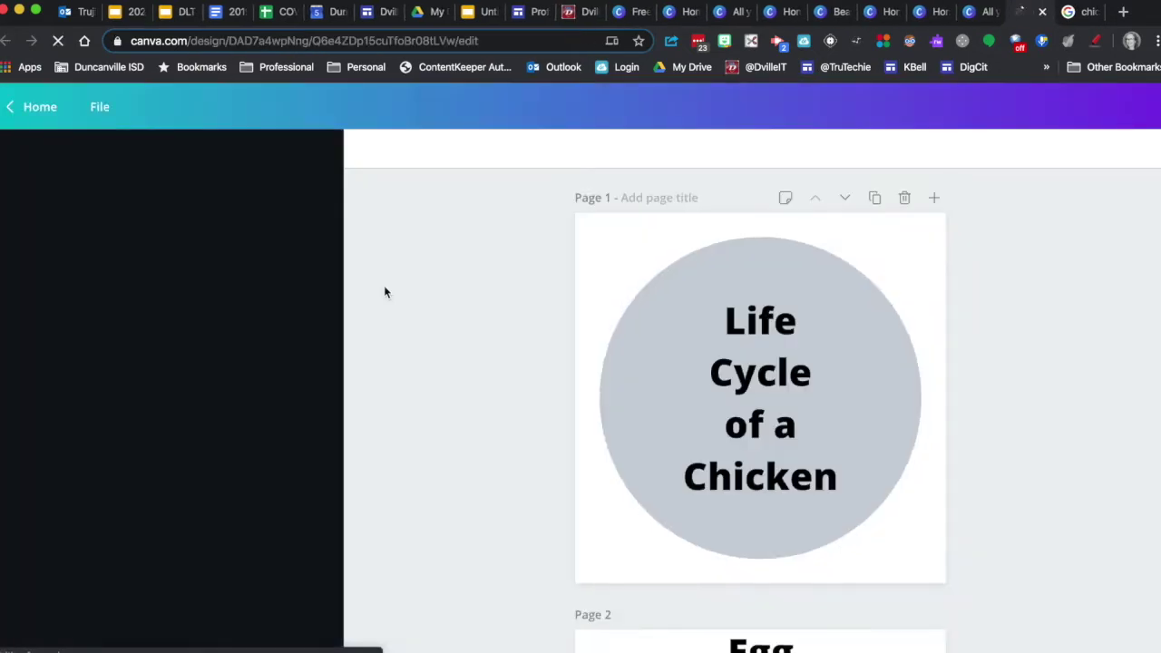
# Duplicate page 4, the Chick page, to create a fifth page.
pyautogui.scroll(-5, 712, 423)
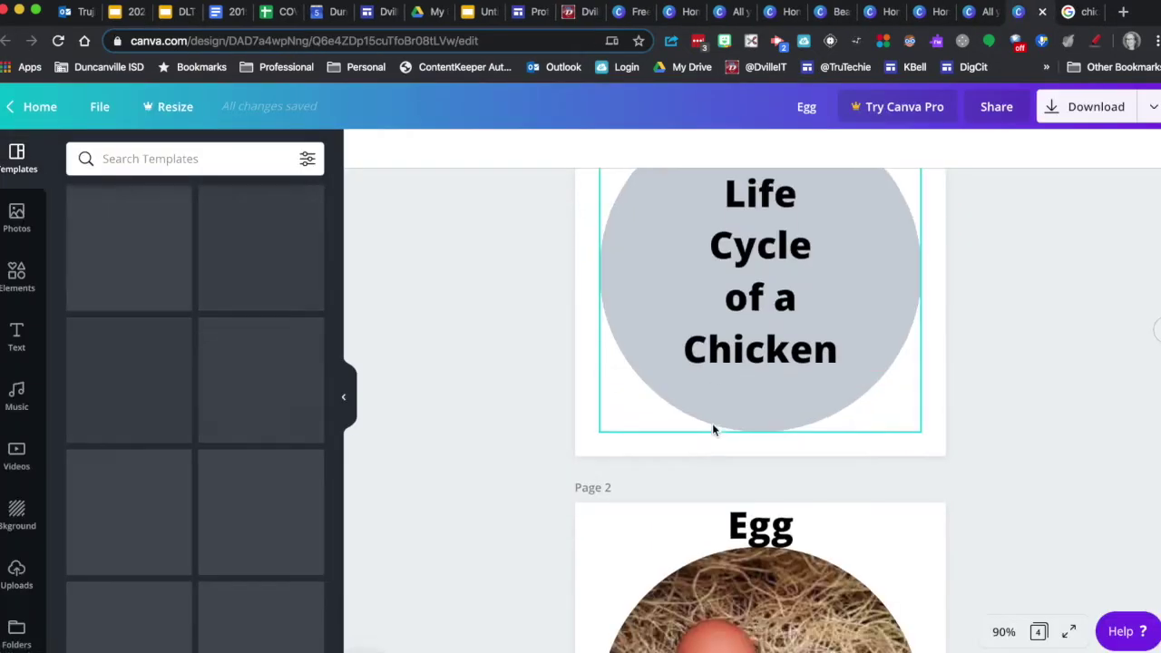
pyautogui.scroll(-5, 712, 420)
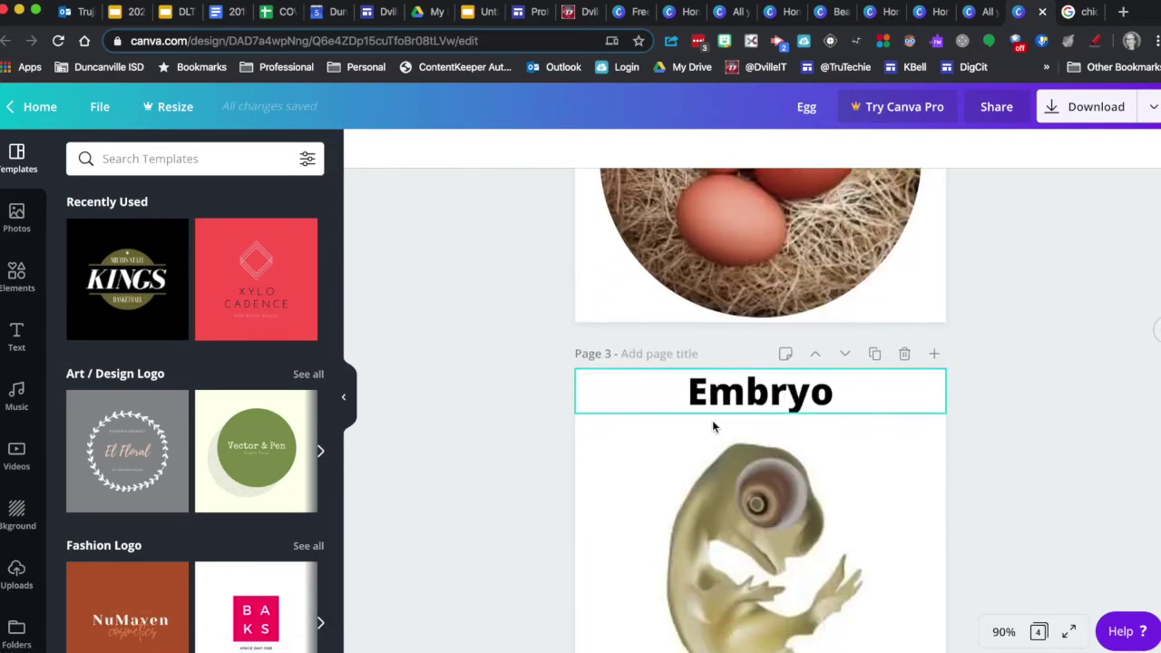
pyautogui.scroll(-4, 712, 427)
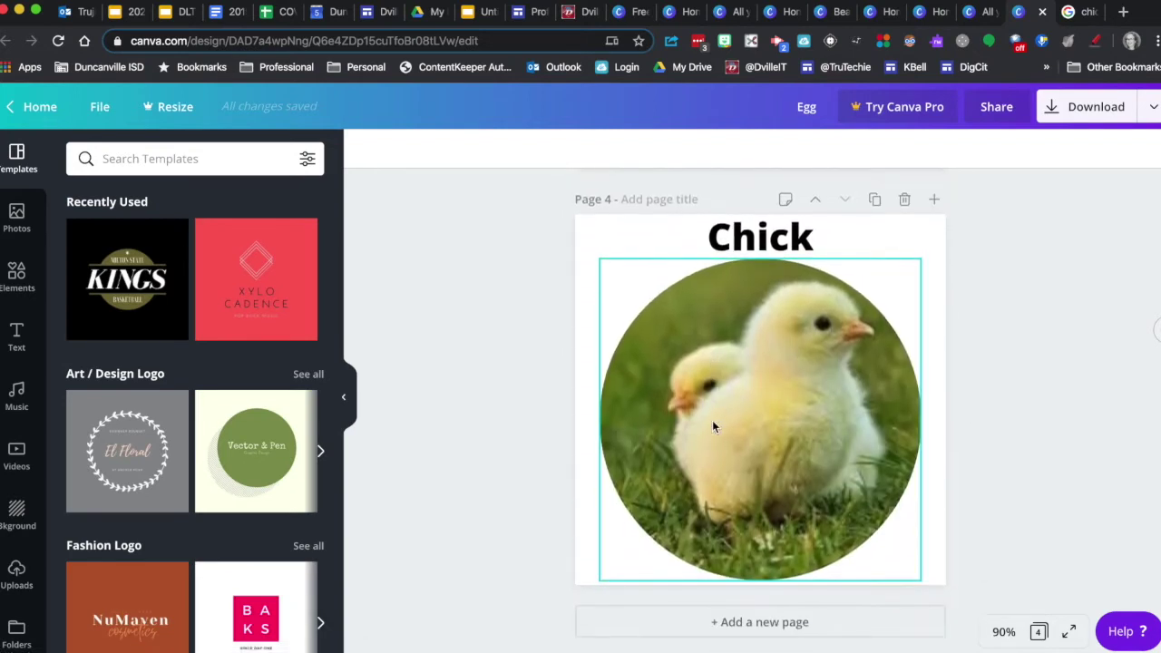
pyautogui.click(877, 200)
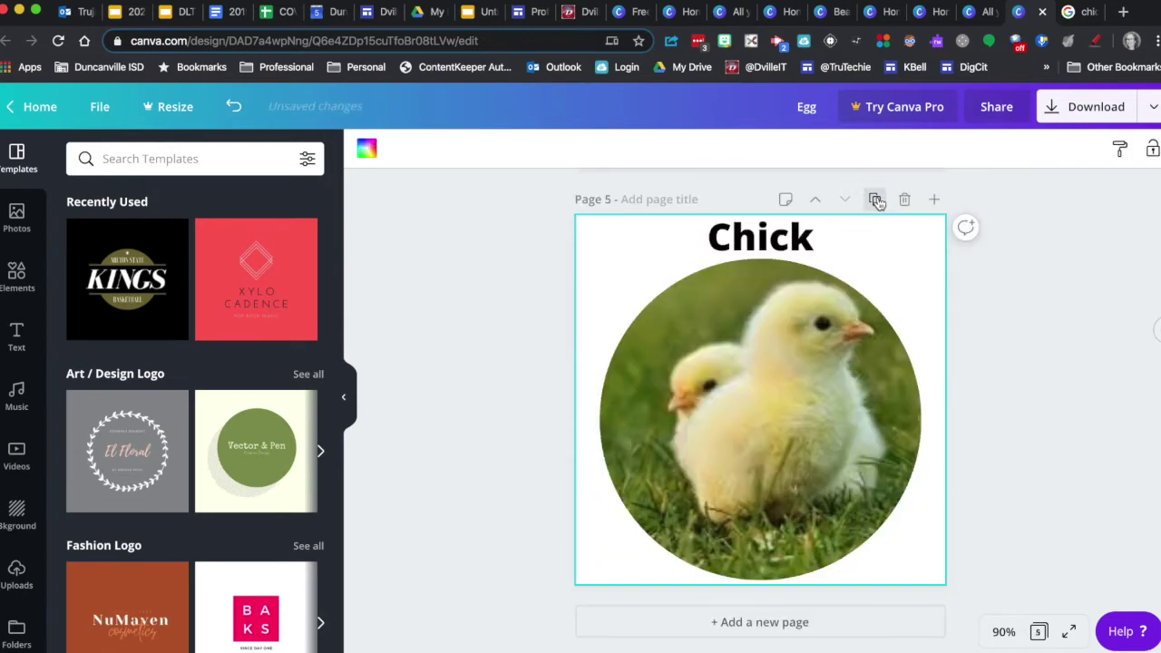
pyautogui.scroll(10, 878, 201)
pyautogui.scroll(3, 877, 201)
pyautogui.scroll(-8, 877, 201)
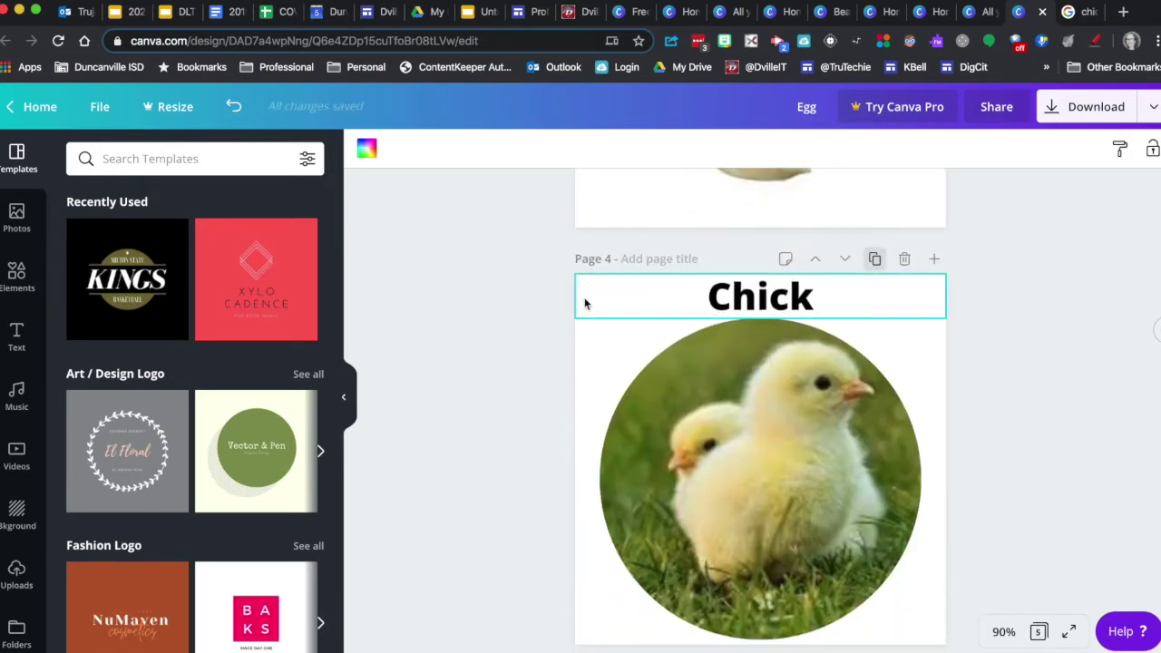
pyautogui.click(762, 294)
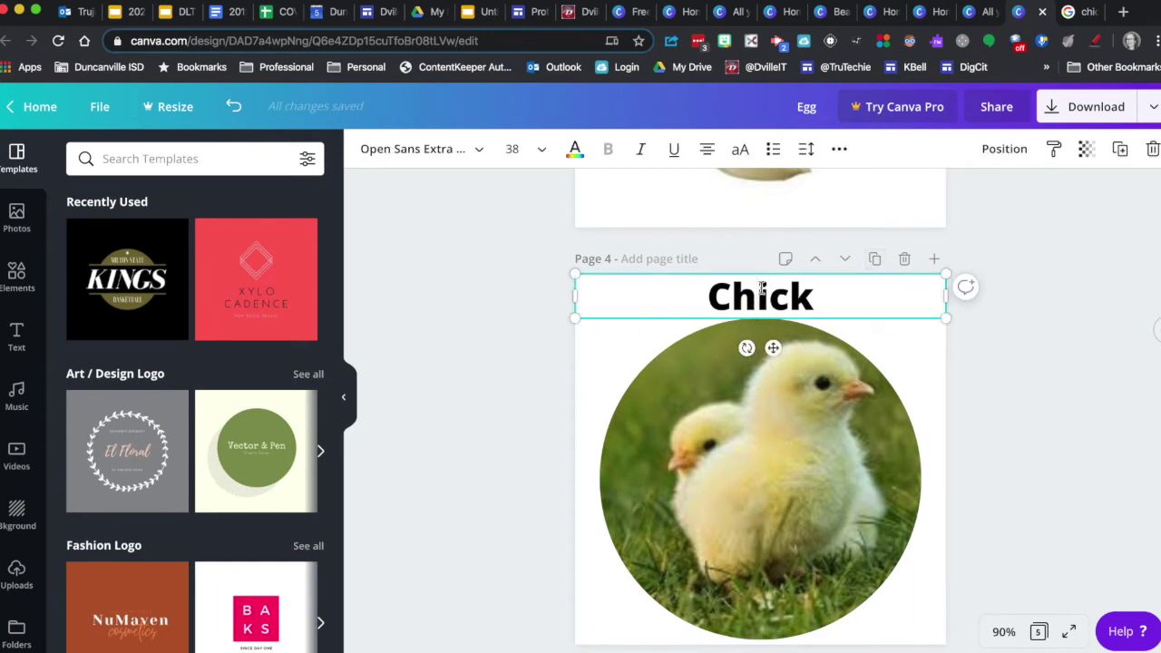
# Retitle page 4 from 'Chick' to 'Hatching'.
pyautogui.moveTo(762, 288); pyautogui.dragTo(814, 292)
pyautogui.press('BackSpace')
pyautogui.press('BackSpace')
pyautogui.press('BackSpace')
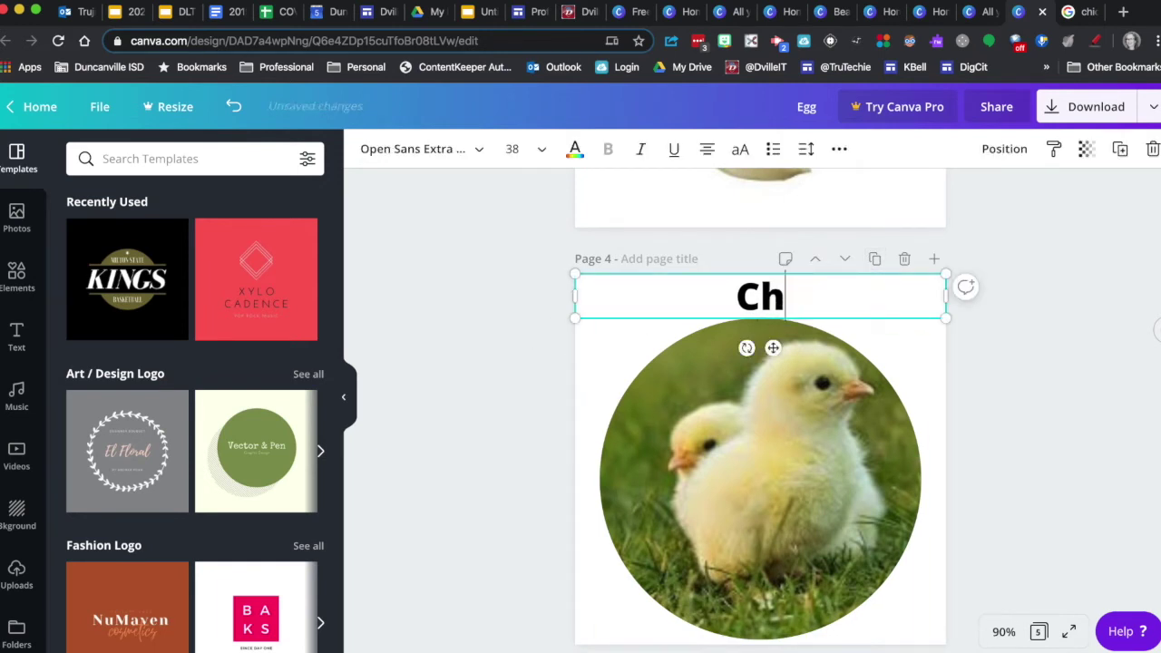
pyautogui.write('Hatching')
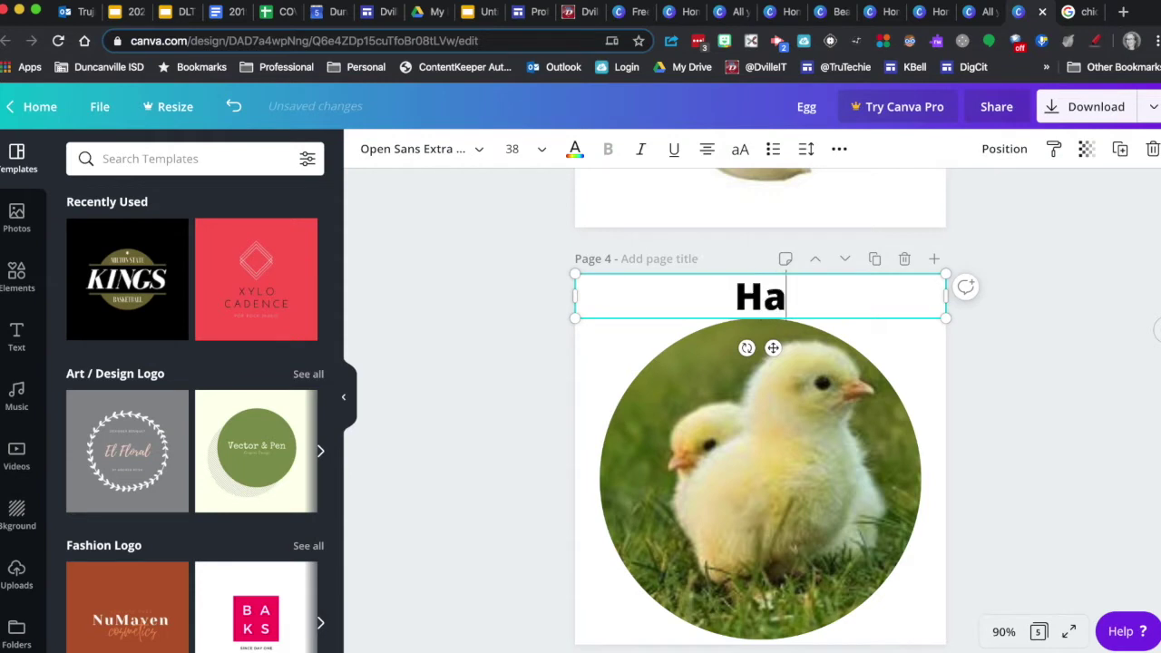
pyautogui.click(517, 371)
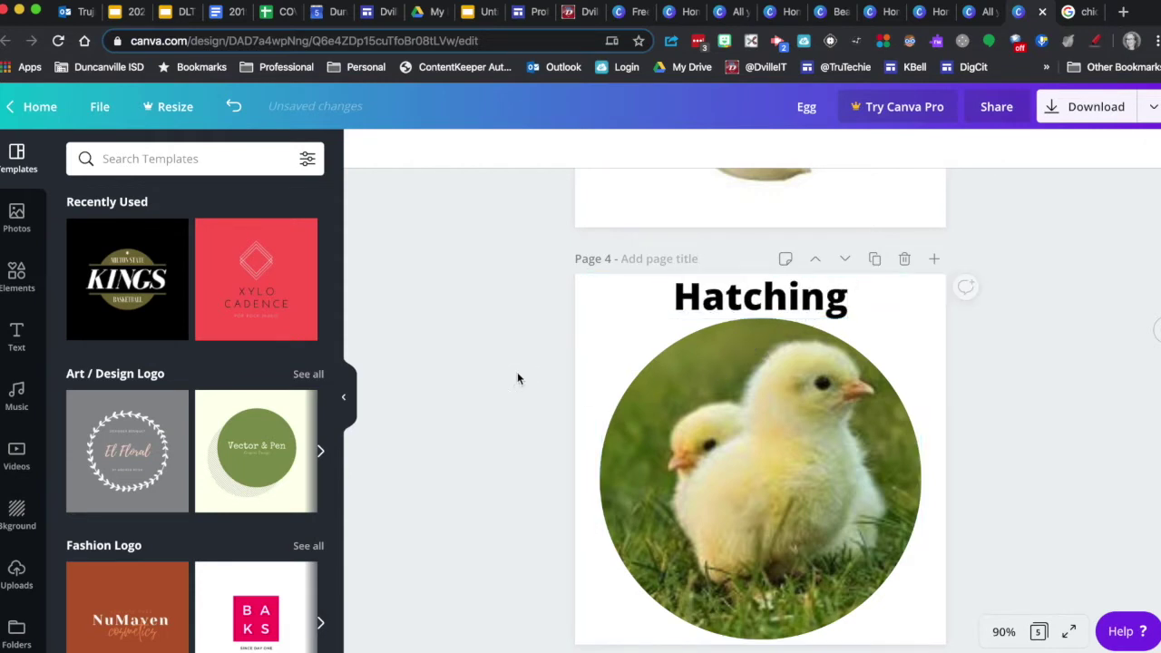
# Replace page 4's chick photo with the uploaded cracked-egg photo.
pyautogui.click(17, 572)
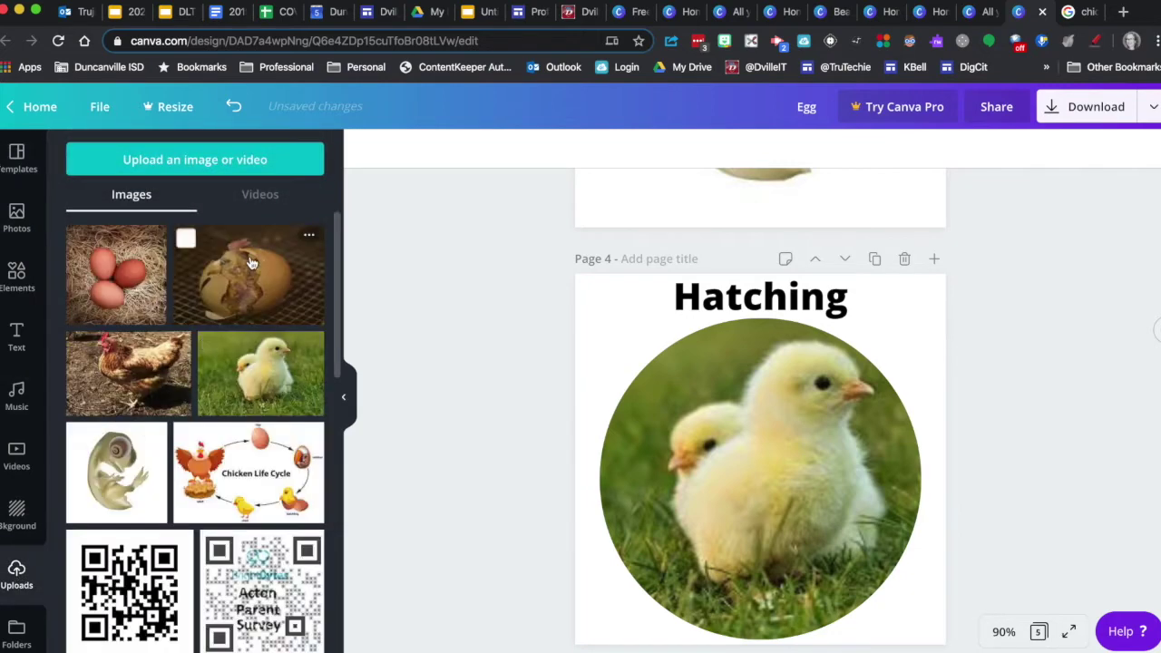
pyautogui.moveTo(243, 269); pyautogui.dragTo(689, 423)
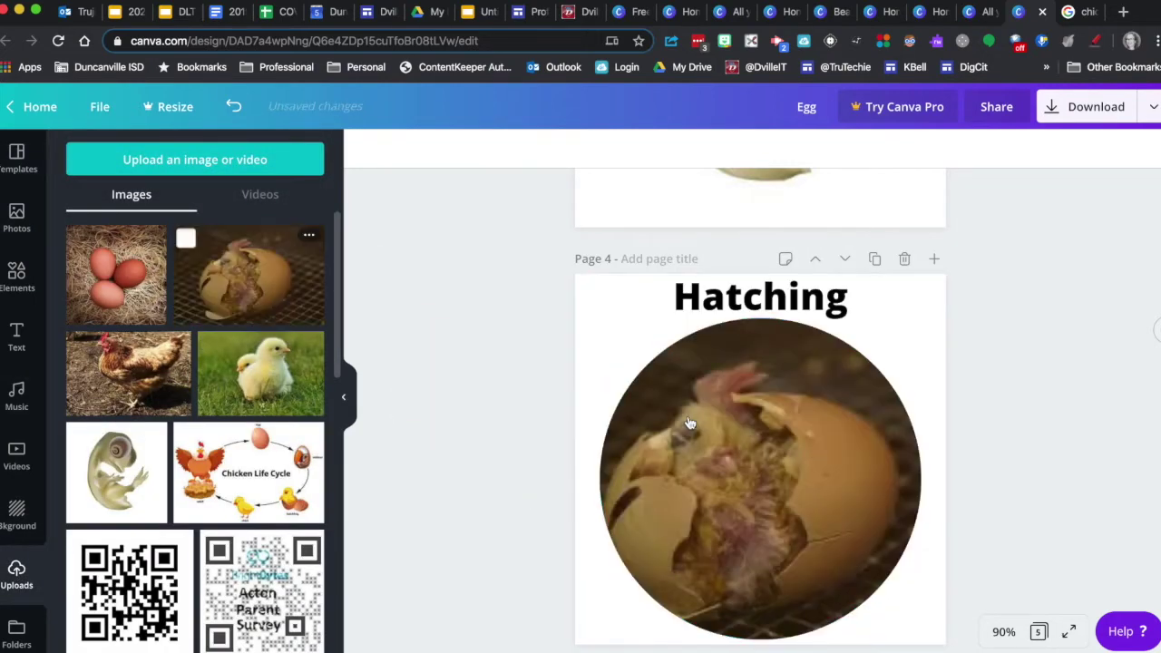
pyautogui.scroll(-5, 743, 490)
pyautogui.scroll(-2, 742, 488)
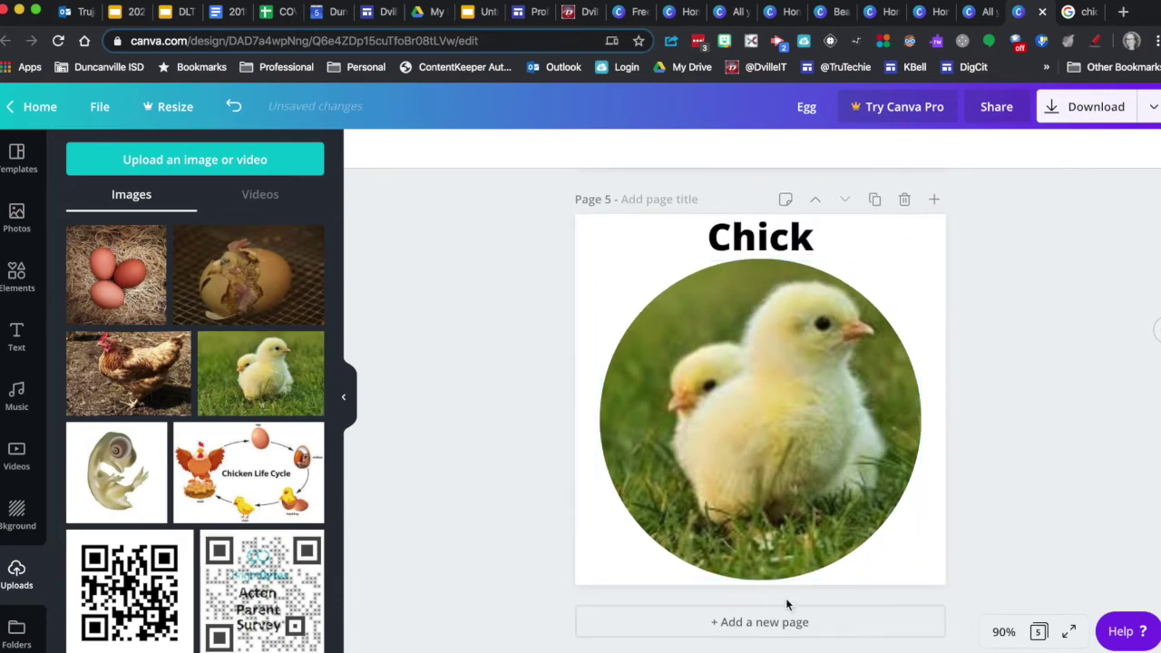
# Duplicate the Chick page again, title the new page 6 'Adult' and add the hen photo.
pyautogui.click(874, 199)
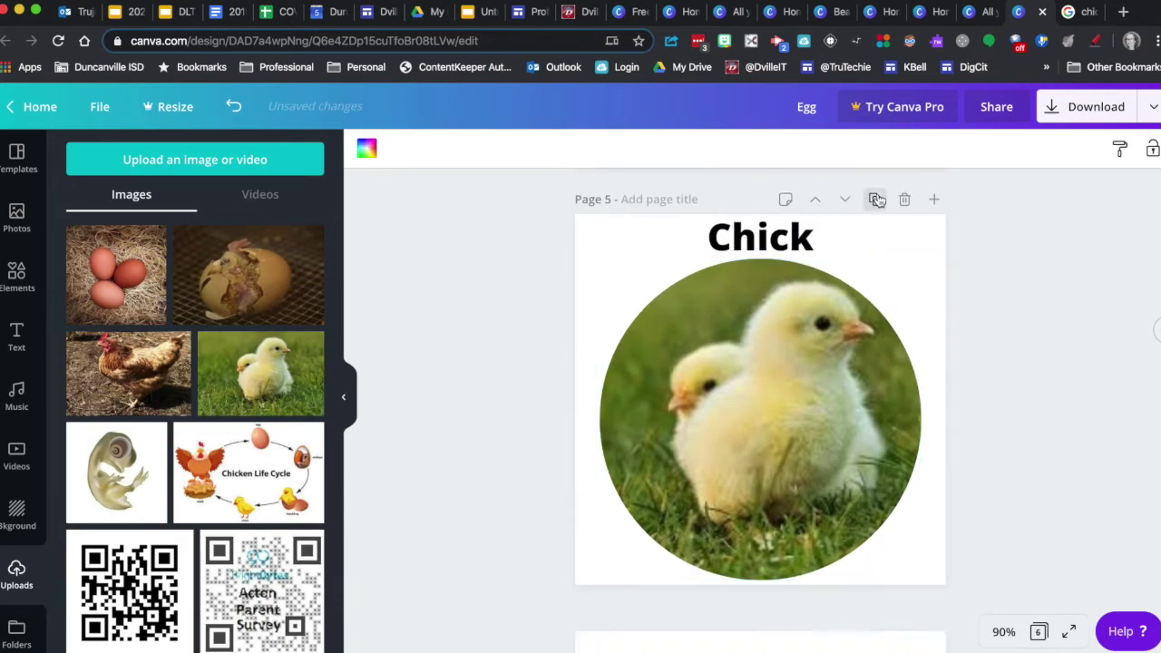
pyautogui.click(764, 234)
pyautogui.doubleClick(763, 233)
pyautogui.write('Adult')
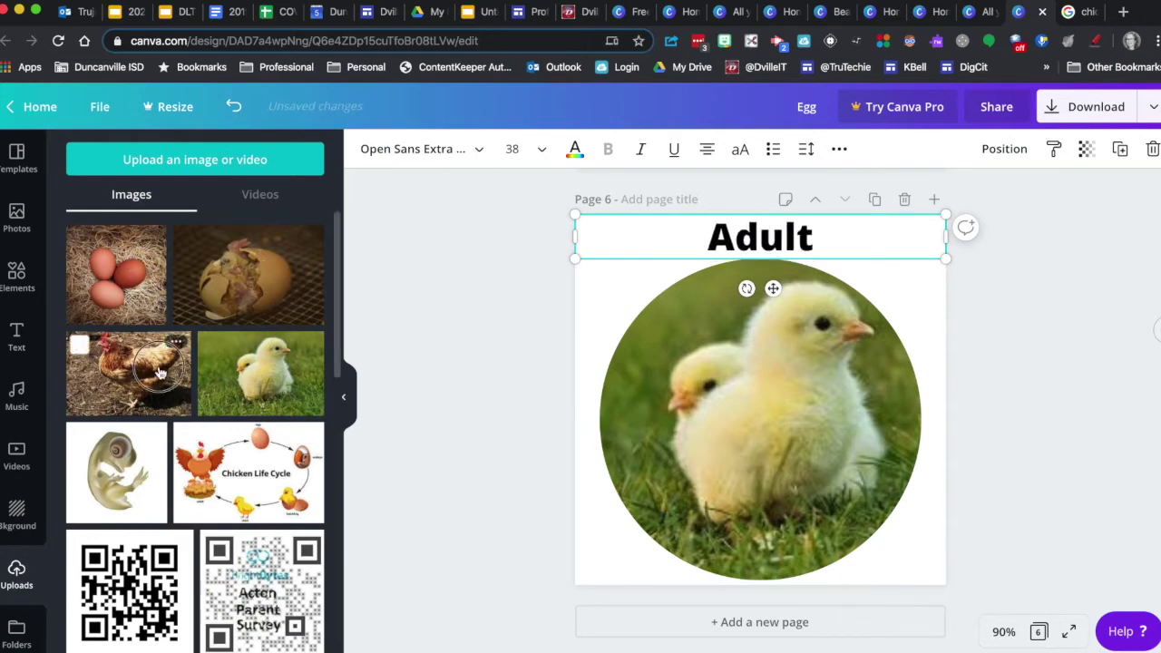
pyautogui.moveTo(159, 372); pyautogui.dragTo(759, 420)
pyautogui.click(1050, 411)
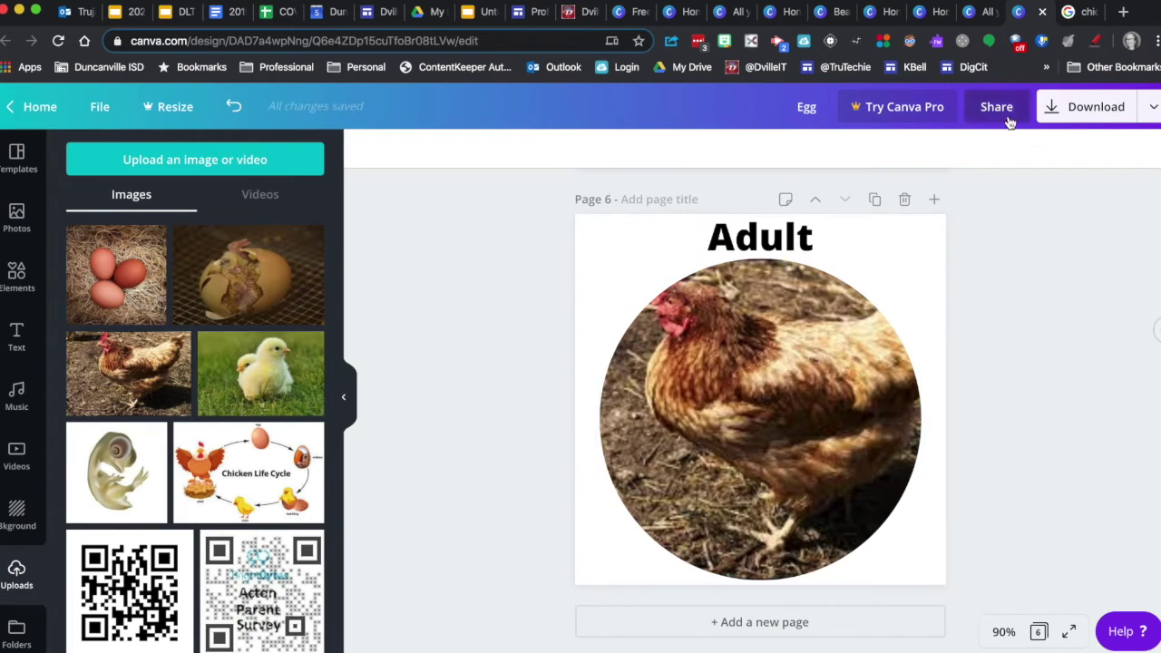
# Export all pages as a GIF named 'Chicken Life Cycle' on the Desktop, replacing the old file.
pyautogui.click(1092, 119)
pyautogui.click(982, 231)
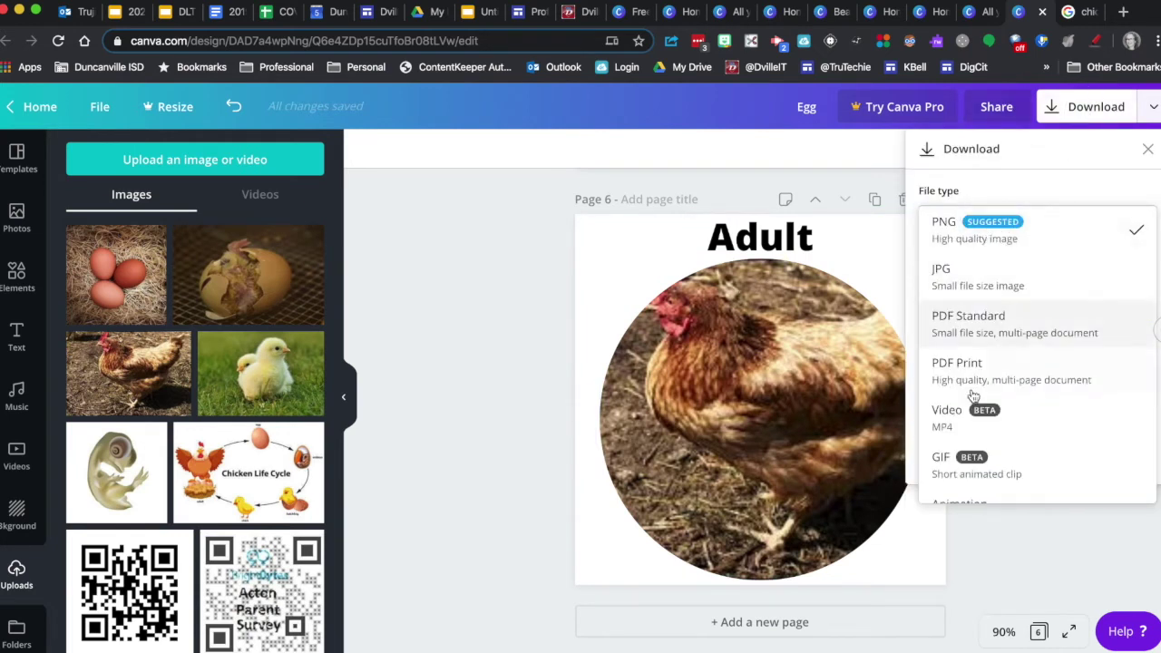
pyautogui.click(971, 467)
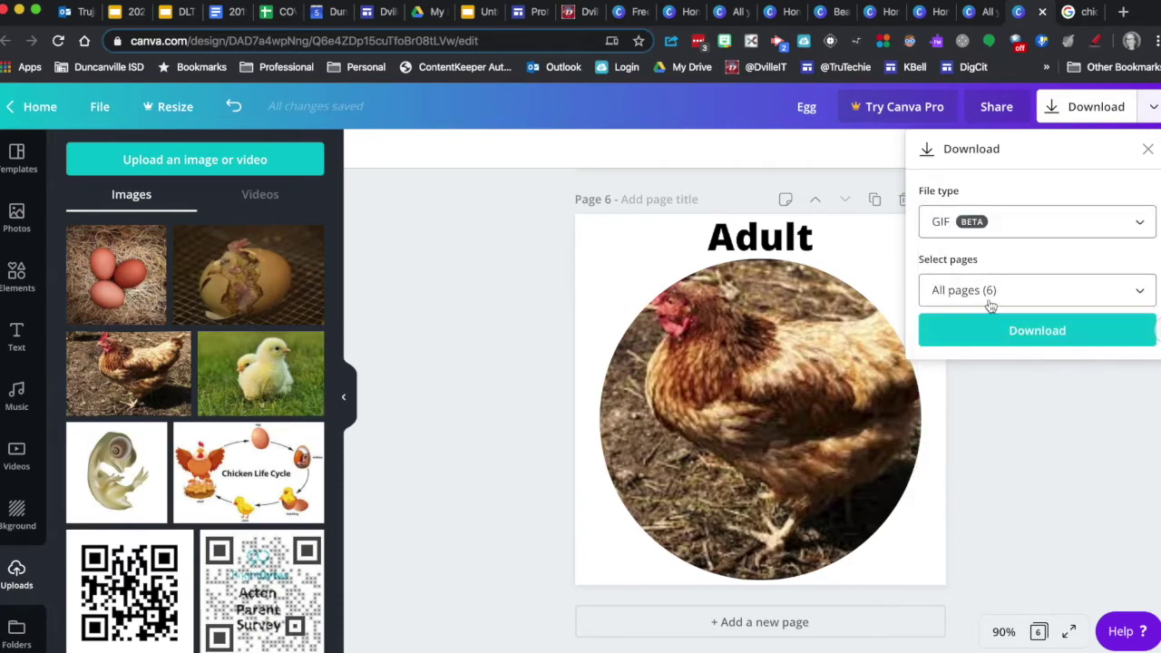
pyautogui.click(991, 334)
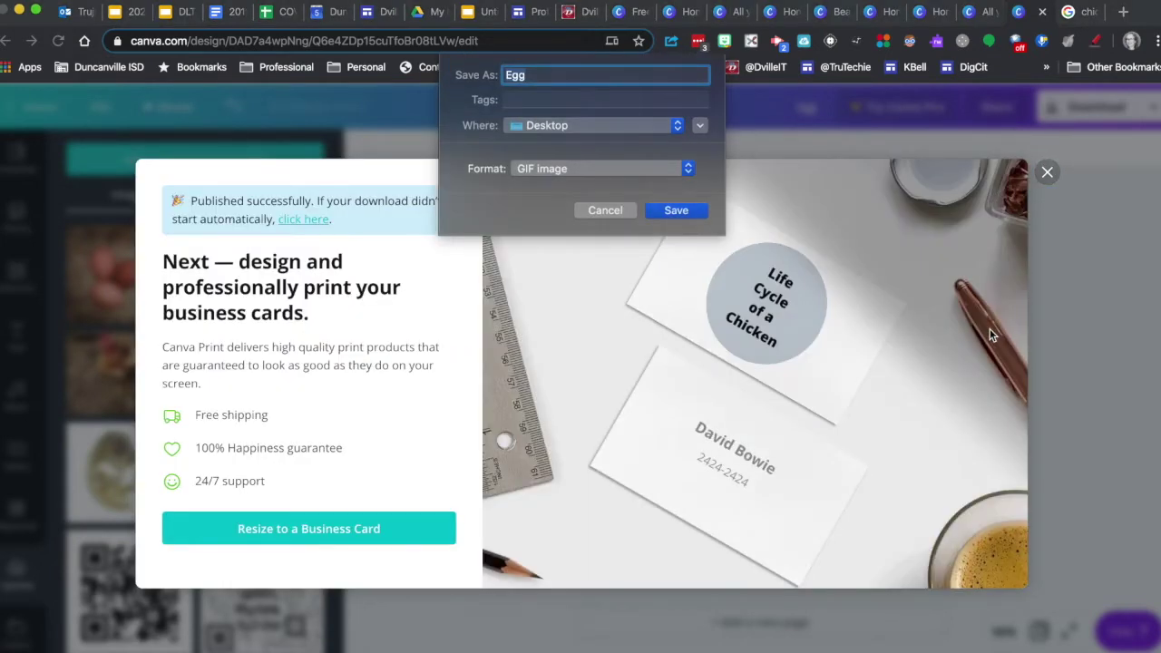
pyautogui.write('Chicken Life Cycle')
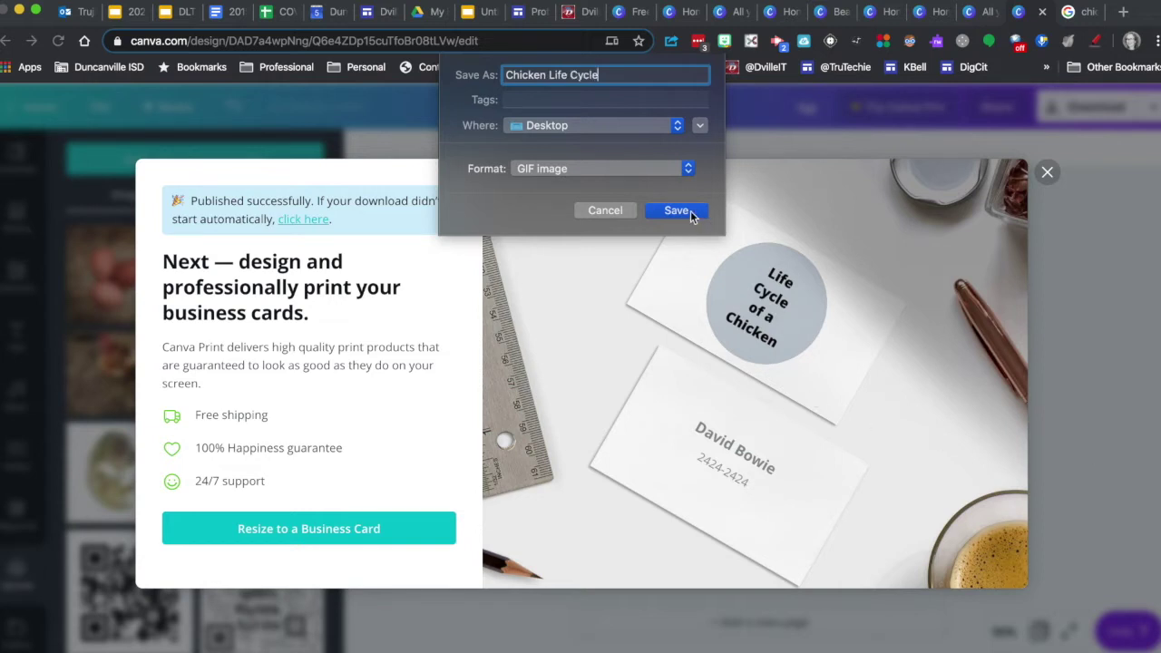
pyautogui.click(691, 210)
pyautogui.click(694, 149)
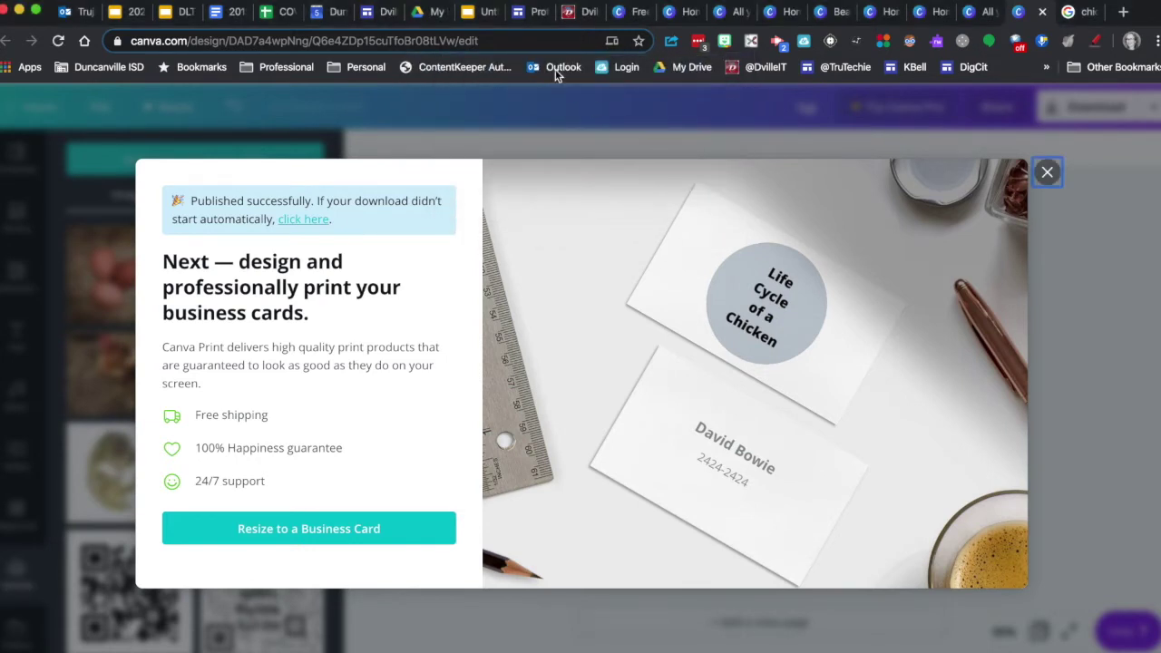
# Upload Chicken Life Cycle.gif from the computer onto the blank yellow slide.
pyautogui.click(480, 13)
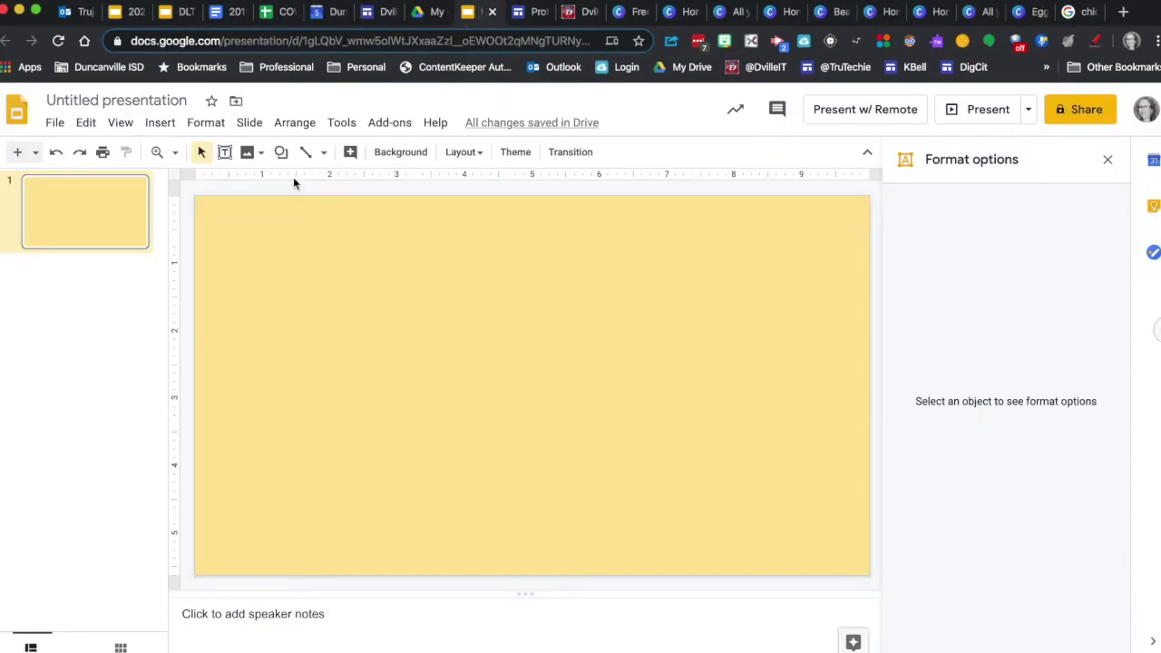
pyautogui.click(160, 122)
pyautogui.moveTo(182, 157)
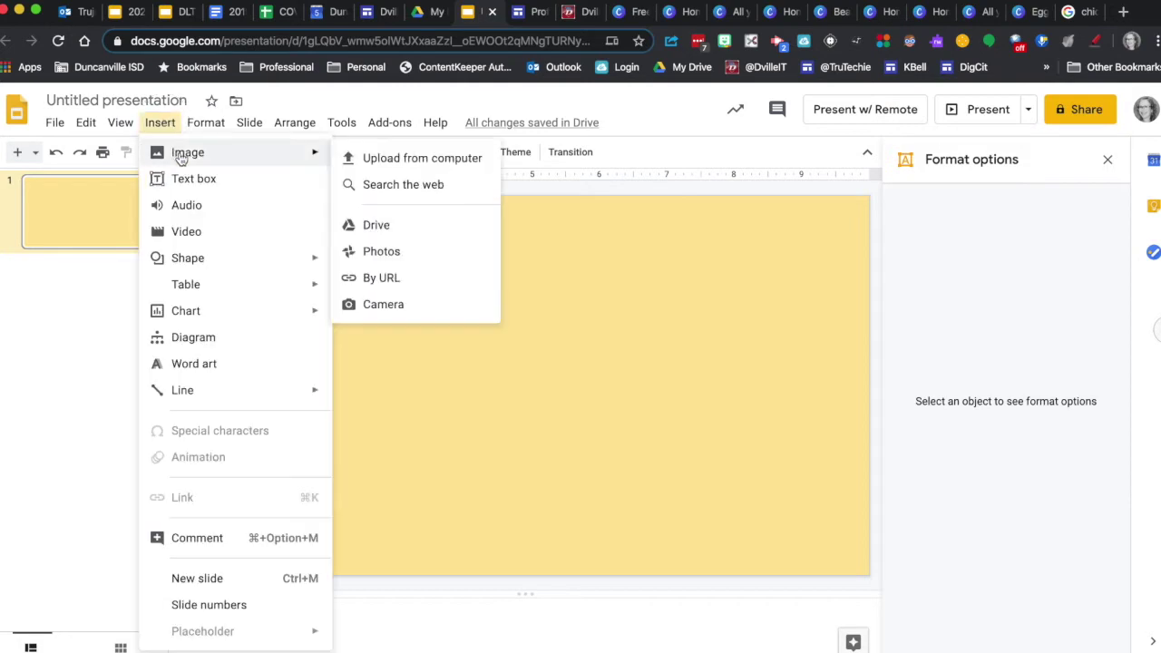
pyautogui.click(399, 158)
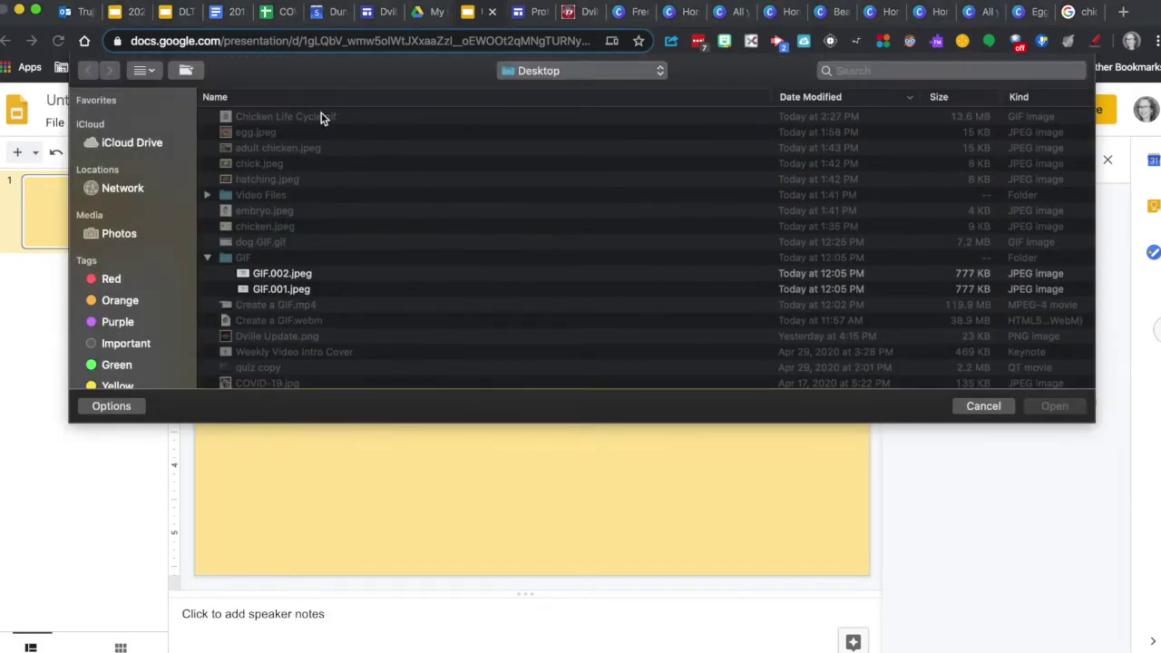
pyautogui.click(308, 120)
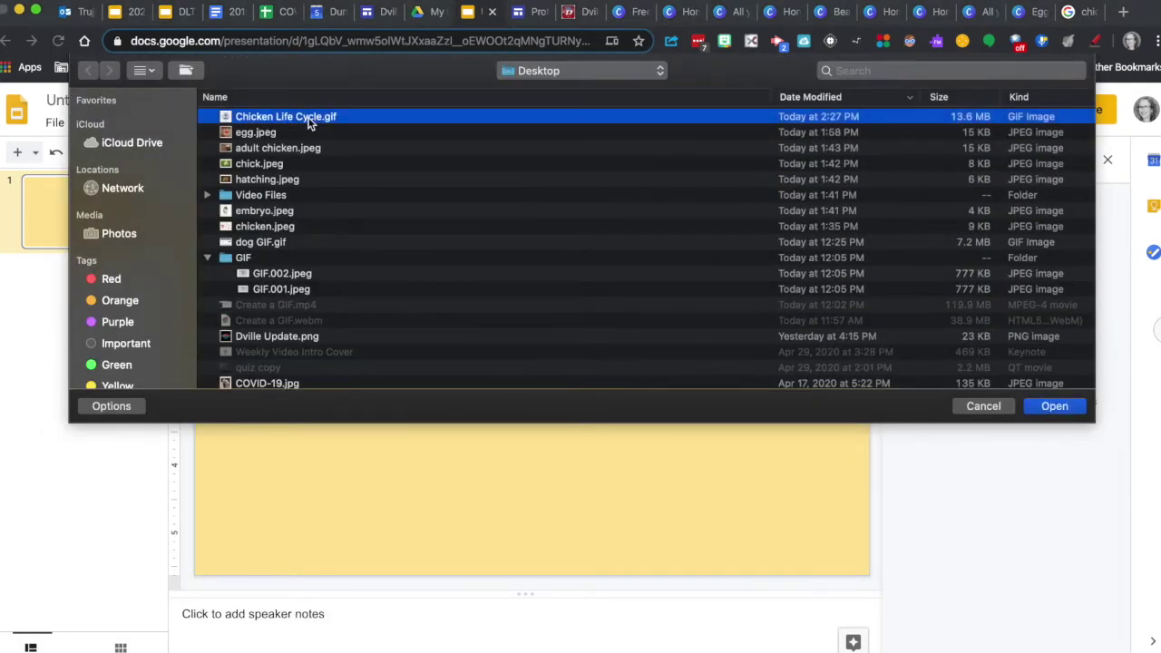
pyautogui.click(1063, 409)
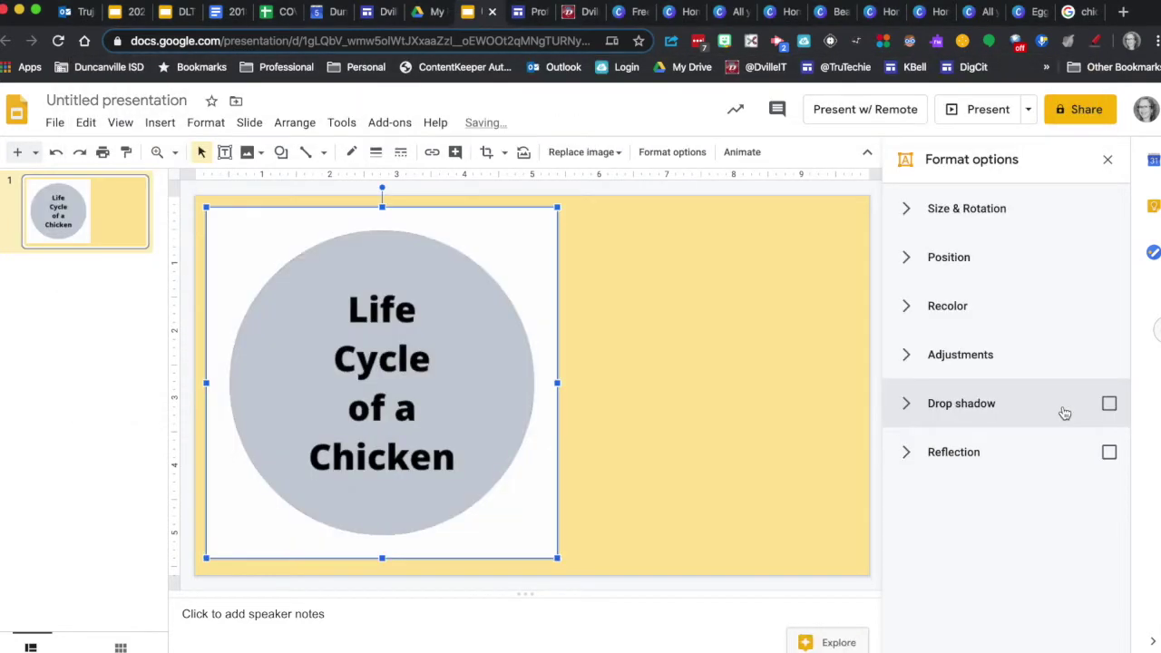
pyautogui.click(726, 369)
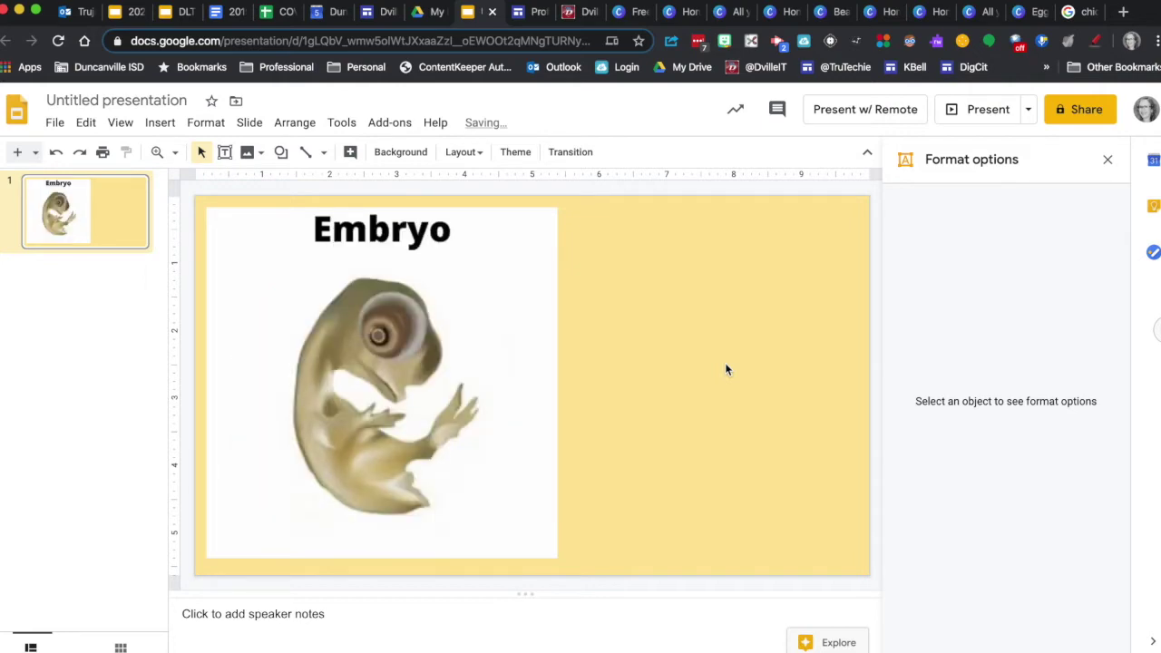
pyautogui.click(1020, 12)
# Download all six pages as PNG images, saving the zip archive to the Desktop.
pyautogui.click(1047, 178)
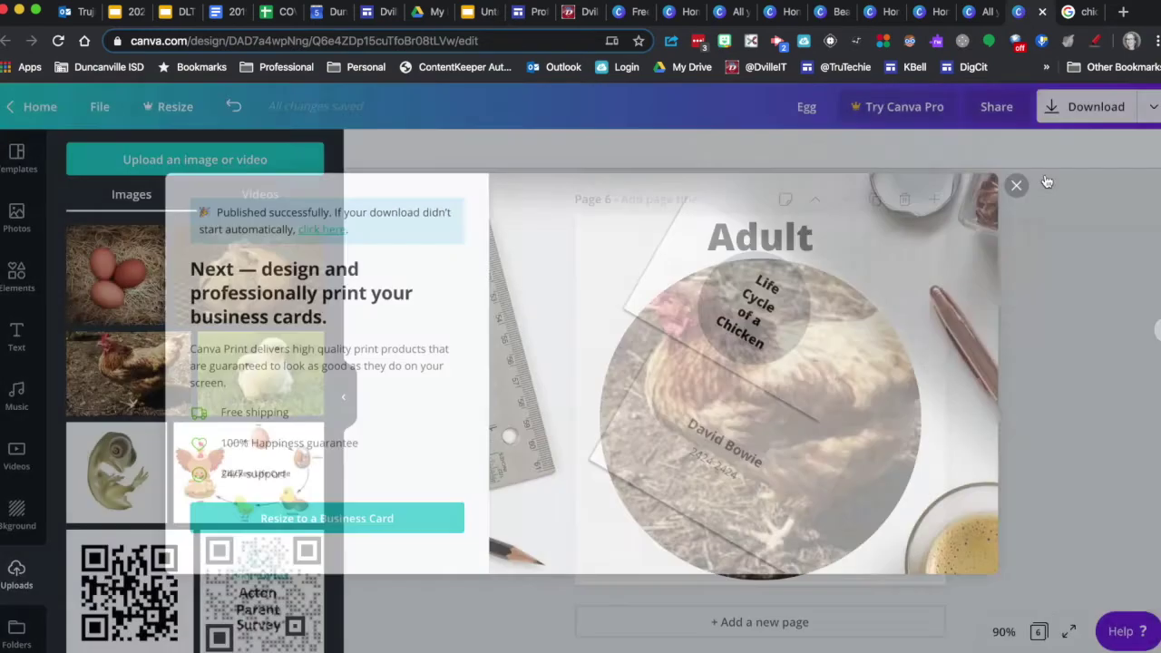
pyautogui.click(1152, 109)
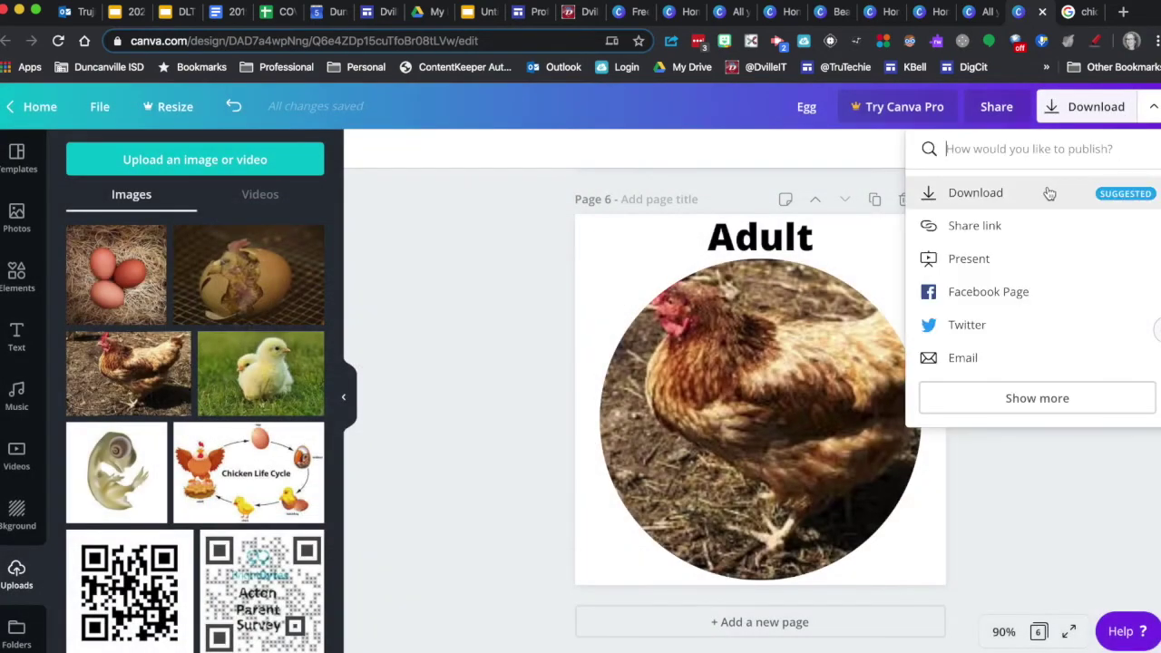
pyautogui.click(1109, 107)
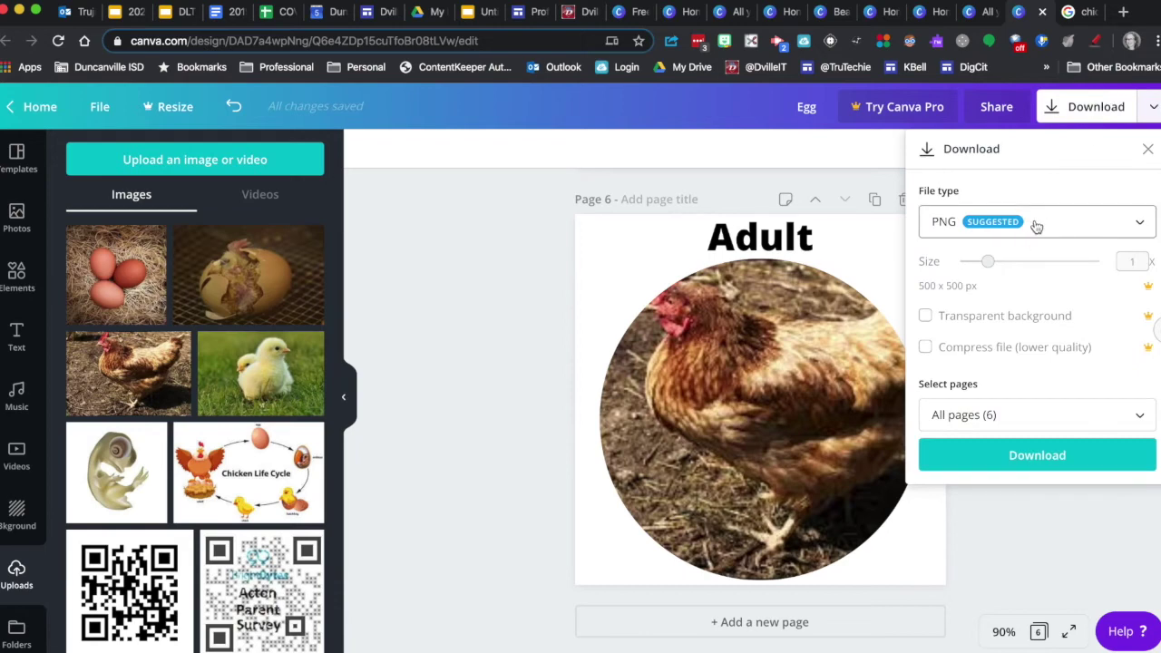
pyautogui.click(1025, 458)
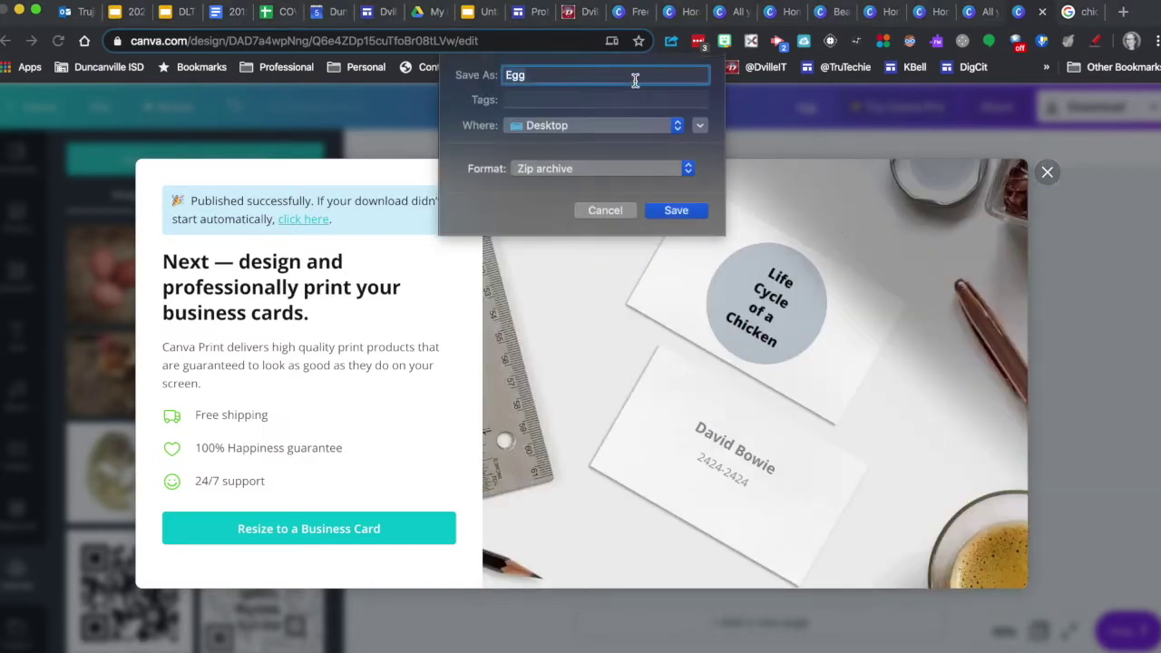
pyautogui.write('Chicken Life')
pyautogui.click(675, 210)
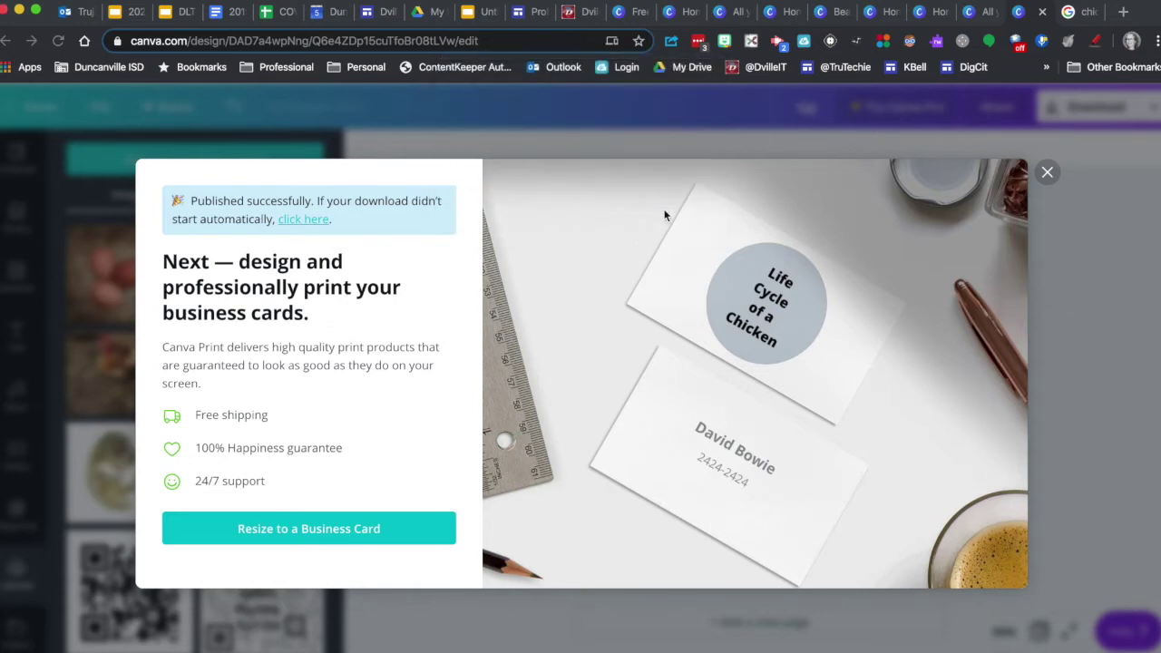
# Extract Chicken Life.zip on the Desktop and place the Chicken Life folder below it.
pyautogui.click(20, 11)
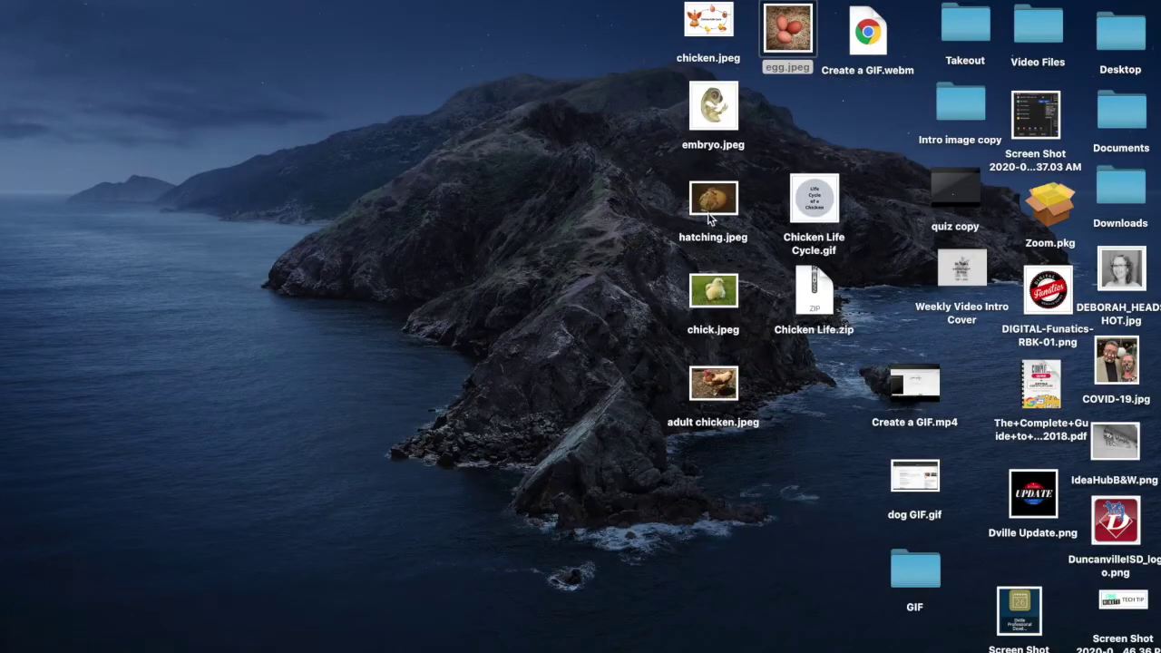
pyautogui.doubleClick(813, 299)
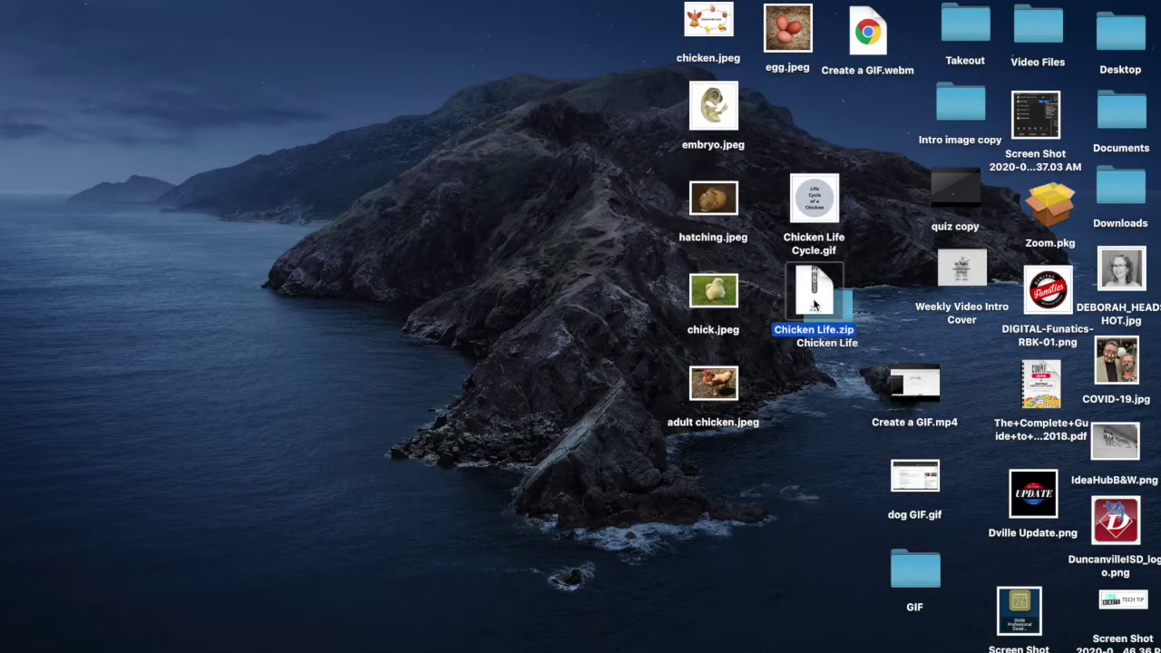
pyautogui.moveTo(846, 309); pyautogui.dragTo(826, 365)
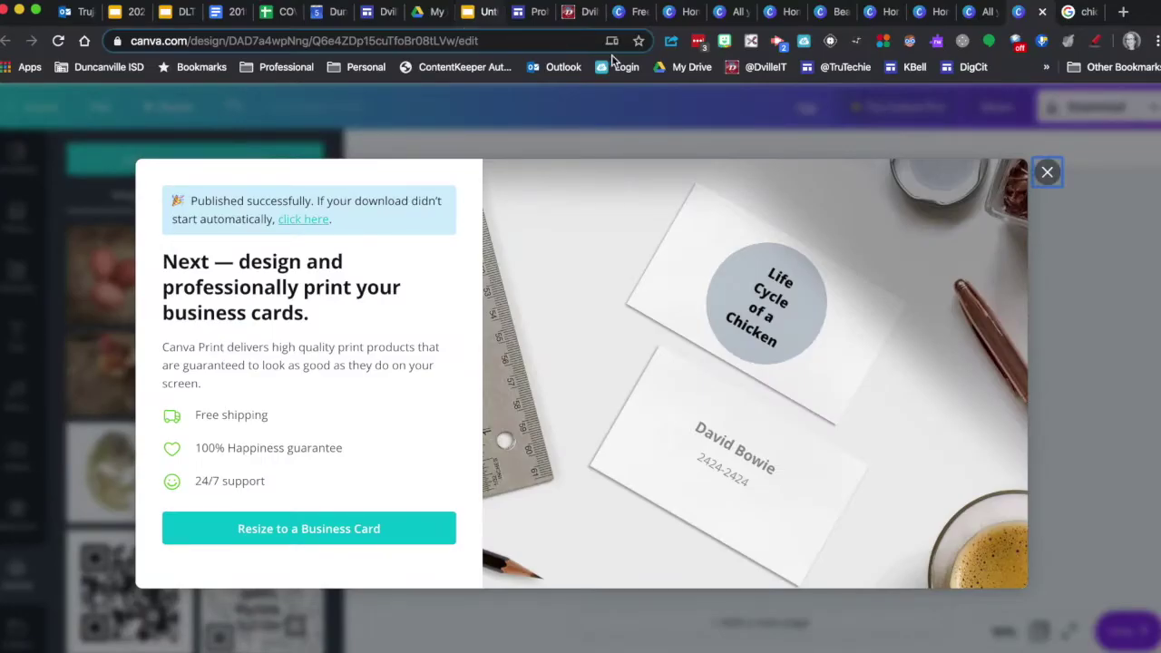
# Go to gifmaker.me in the browser.
pyautogui.click(1087, 13)
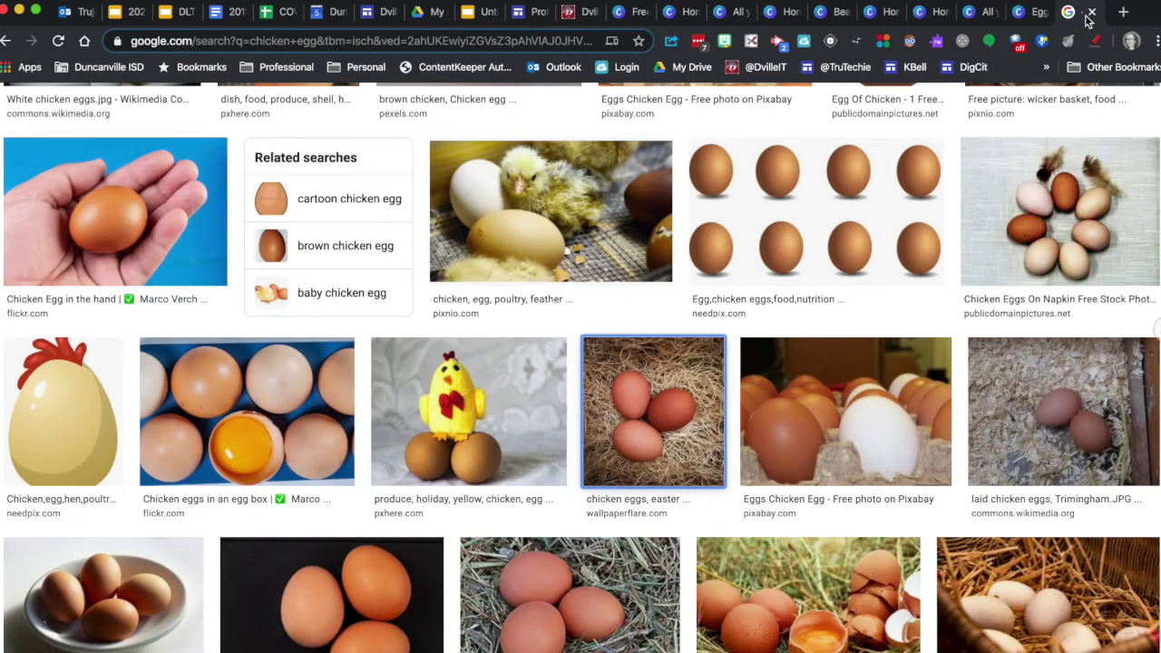
pyautogui.click(442, 46)
pyautogui.write('gim')
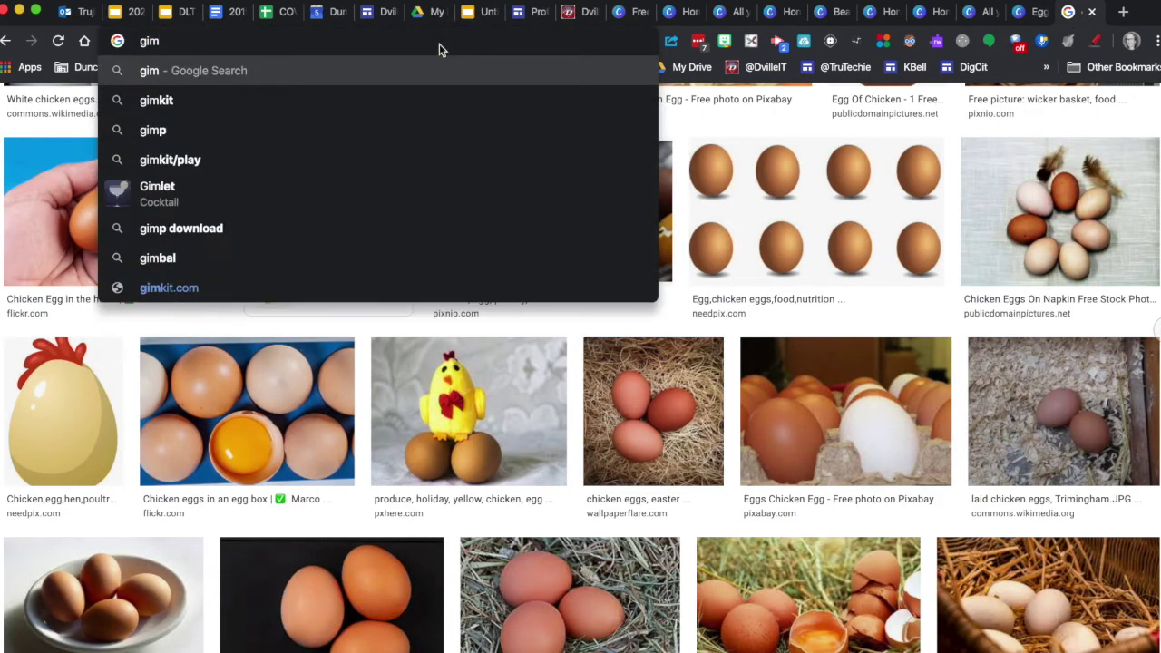
pyautogui.press('BackSpace')
pyautogui.write('f')
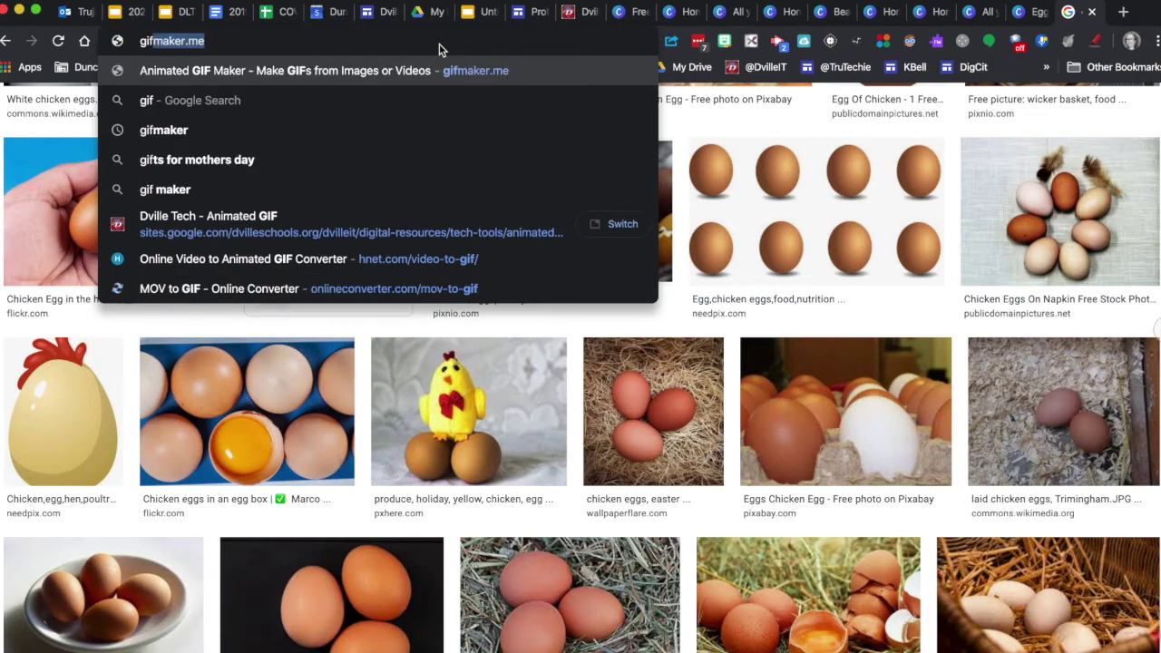
pyautogui.press('Return')
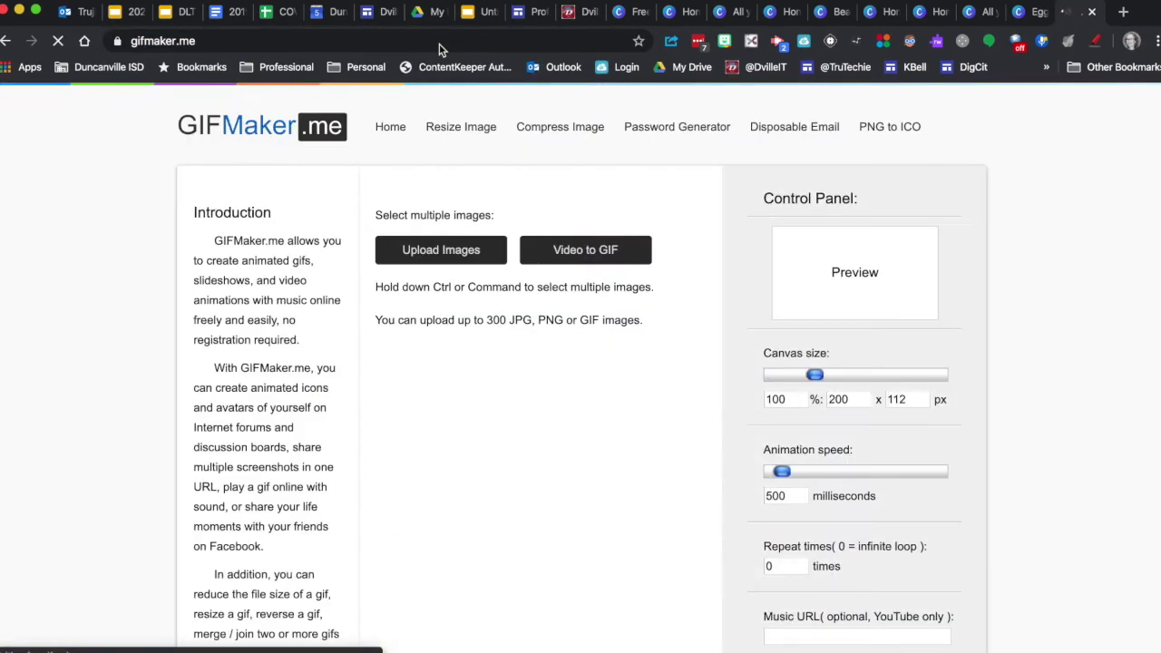
# Upload 1.png and 2.png from the Chicken Life folder.
pyautogui.click(417, 253)
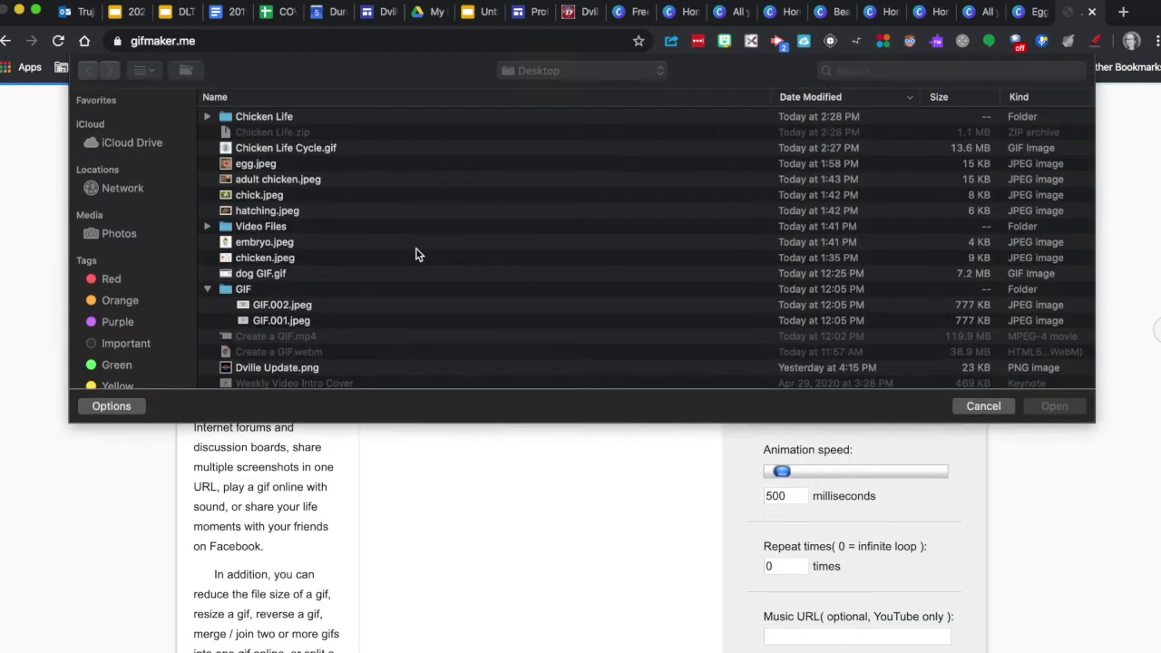
pyautogui.doubleClick(264, 117)
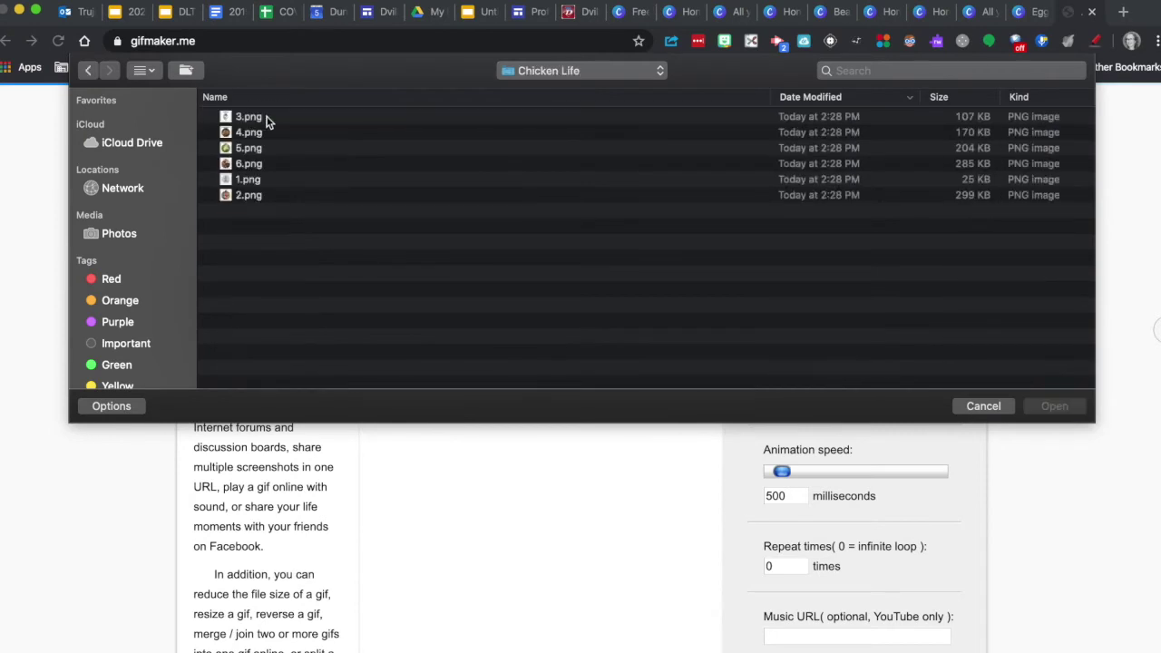
pyautogui.click(257, 118)
pyautogui.click(249, 180)
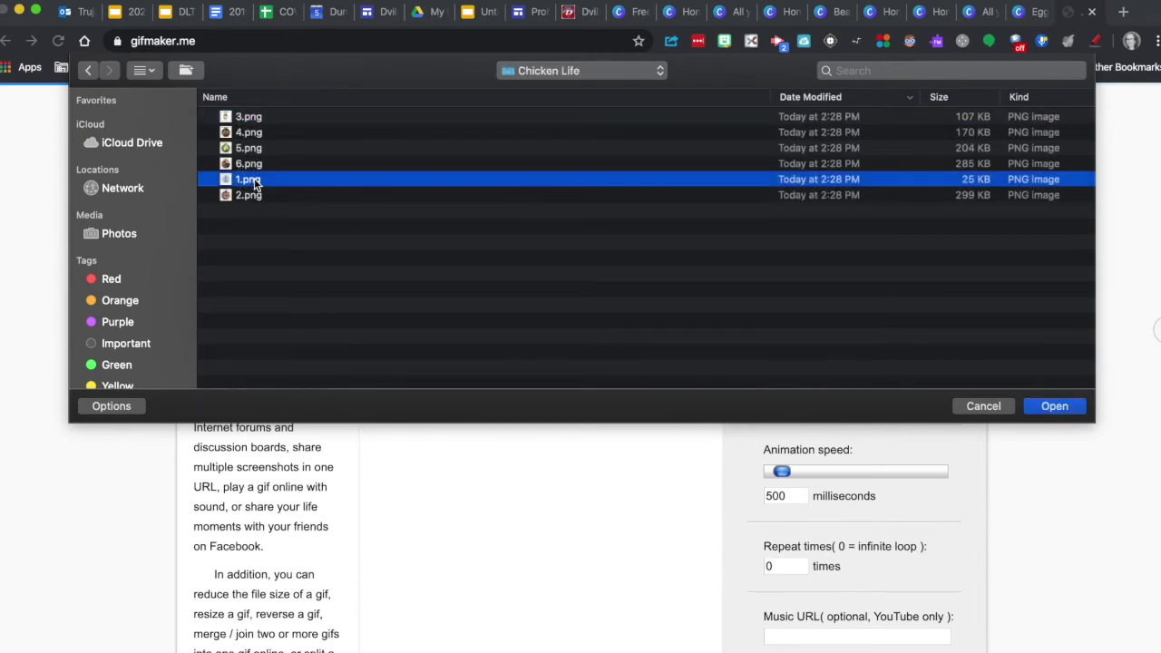
pyautogui.keyDown('shift'); pyautogui.click(252, 196); pyautogui.keyUp('shift')
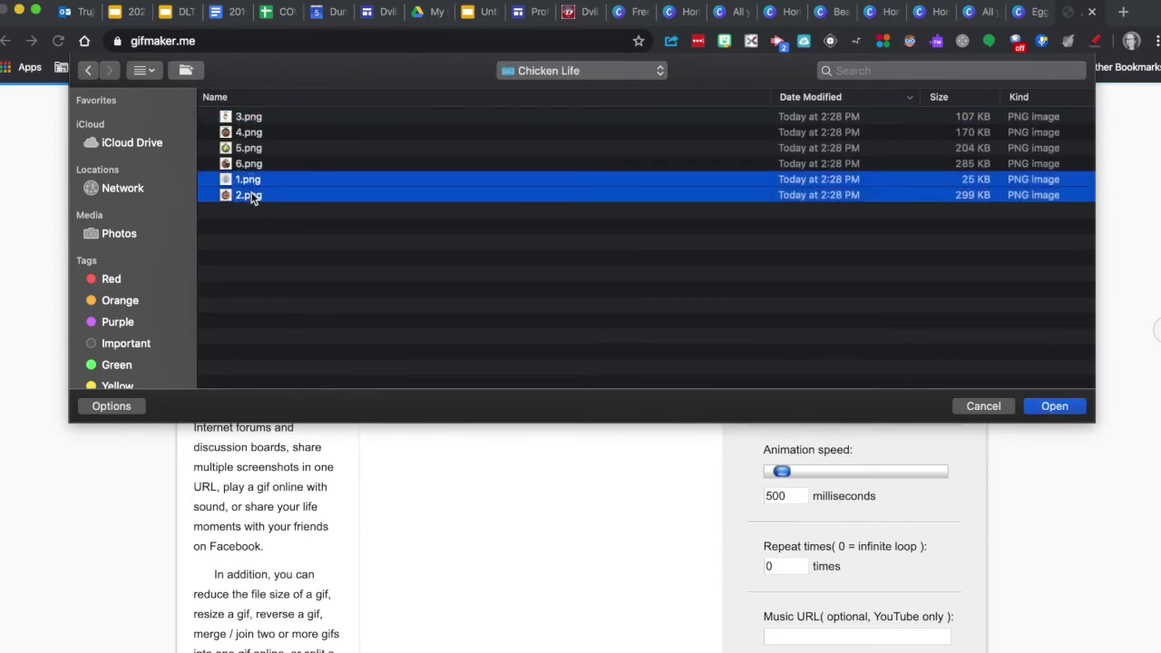
pyautogui.press('Return')
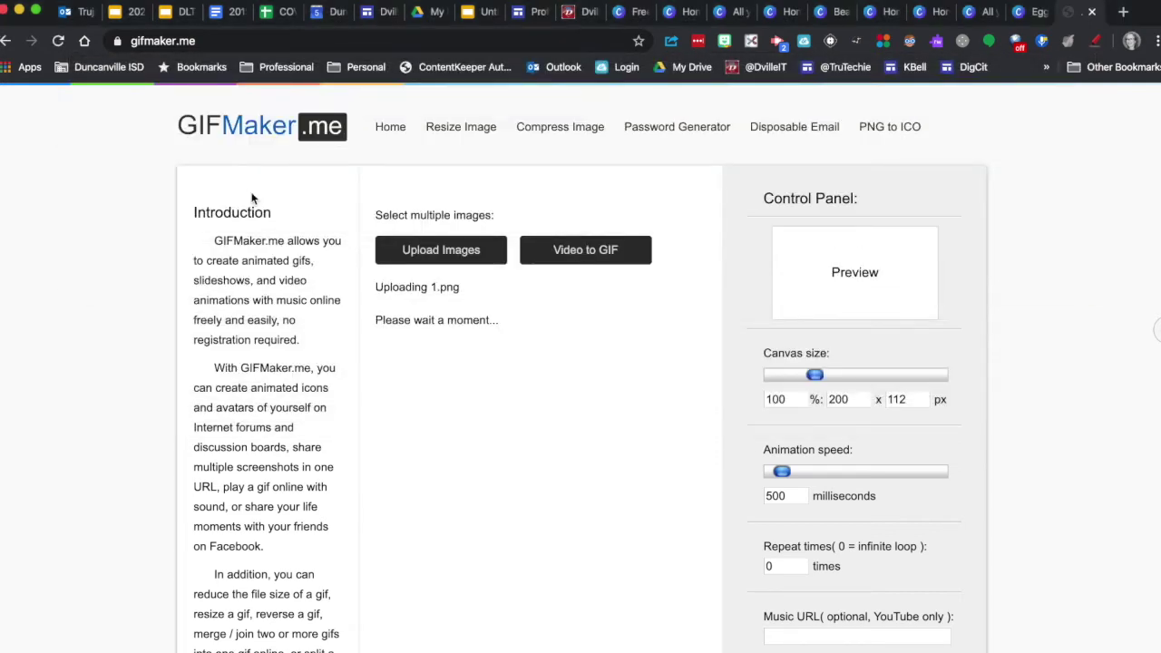
# Upload 3.png, 4.png, 5.png and 6.png as the remaining frames.
pyautogui.click(446, 259)
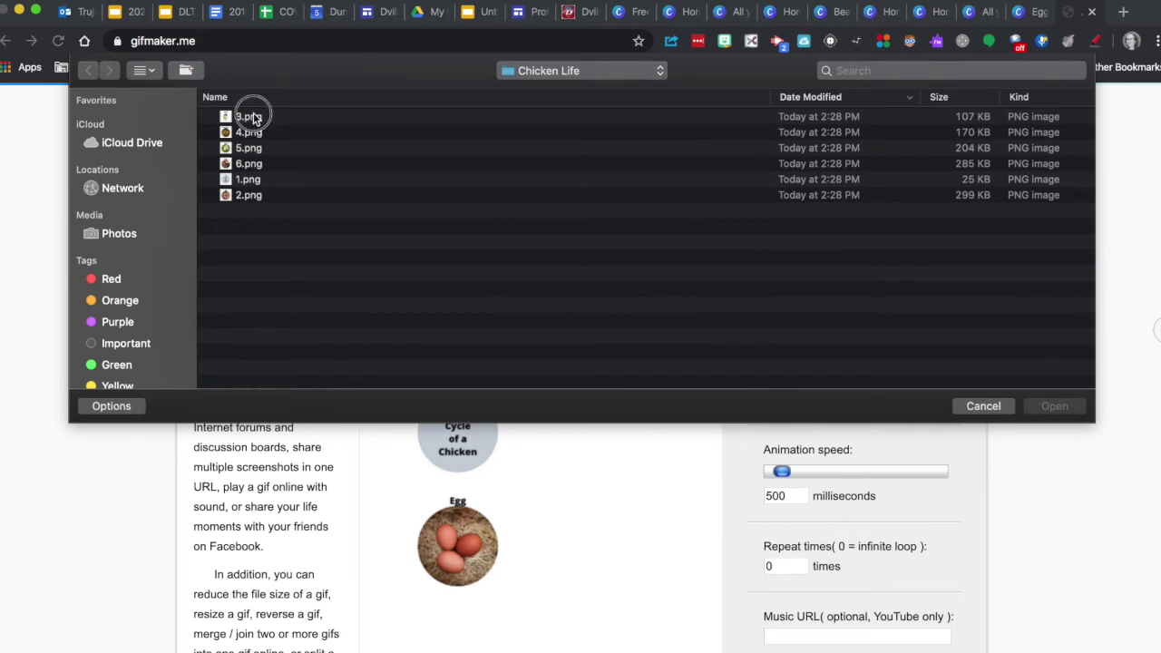
pyautogui.click(251, 117)
pyautogui.keyDown('shift'); pyautogui.click(256, 133); pyautogui.keyUp('shift')
pyautogui.keyDown('shift'); pyautogui.click(252, 149); pyautogui.keyUp('shift')
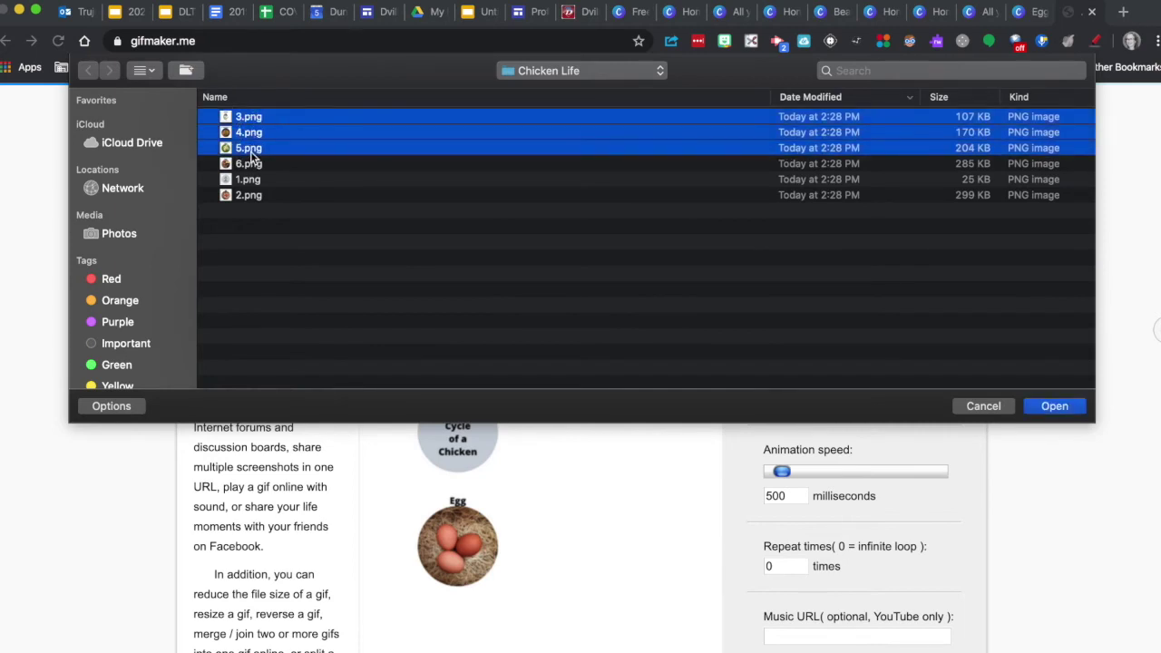
pyautogui.keyDown('shift'); pyautogui.click(251, 169); pyautogui.keyUp('shift')
pyautogui.press('Return')
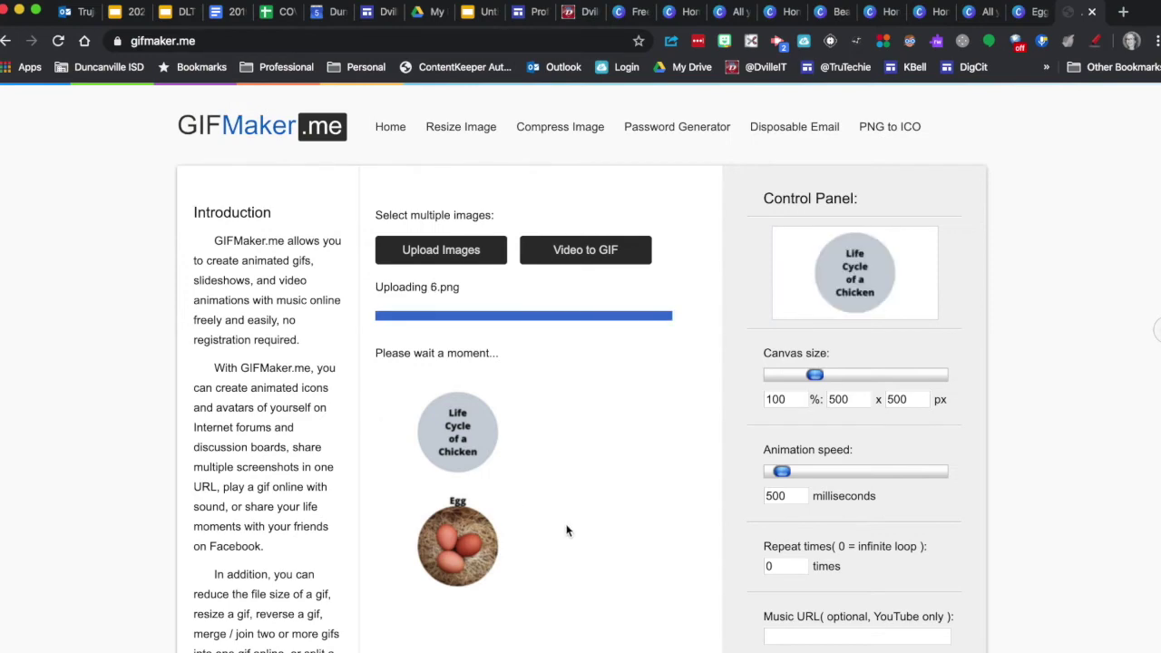
pyautogui.scroll(-5, 567, 531)
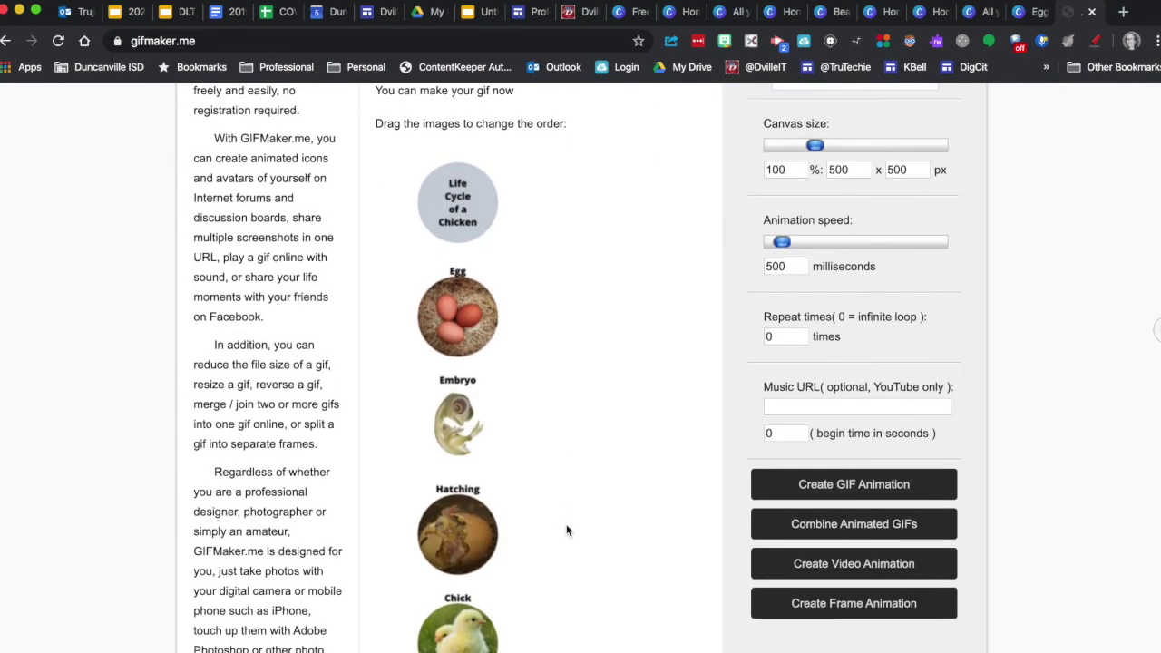
# Raise the Control Panel's animation speed from 500 to 950 milliseconds per frame.
pyautogui.scroll(-1, 567, 531)
pyautogui.scroll(-1, 567, 530)
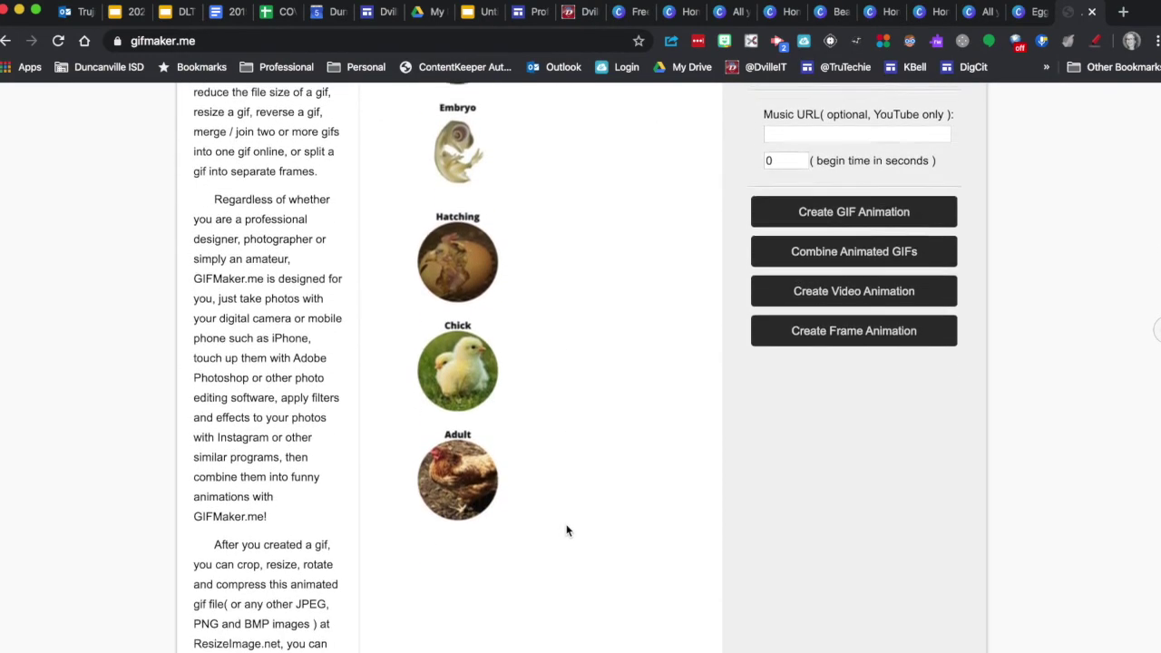
pyautogui.scroll(4, 567, 531)
pyautogui.scroll(2, 567, 531)
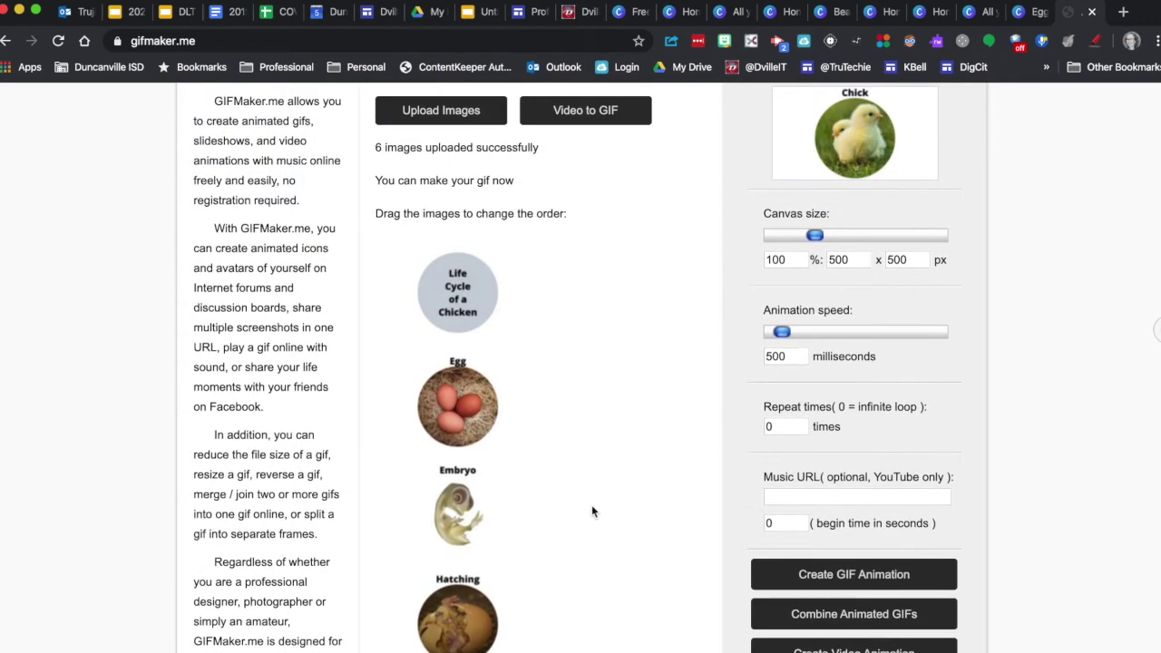
pyautogui.moveTo(784, 334)
pyautogui.mouseDown()
pyautogui.moveTo(800, 334)
pyautogui.moveTo(788, 333)
pyautogui.mouseUp()
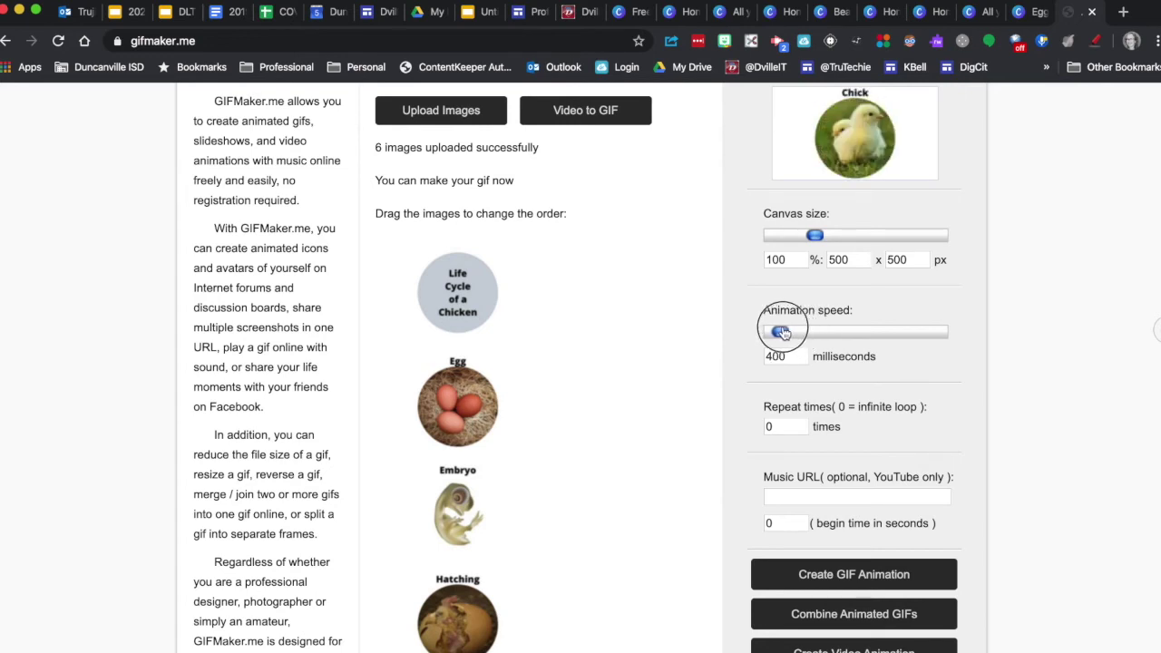
pyautogui.scroll(2, 782, 333)
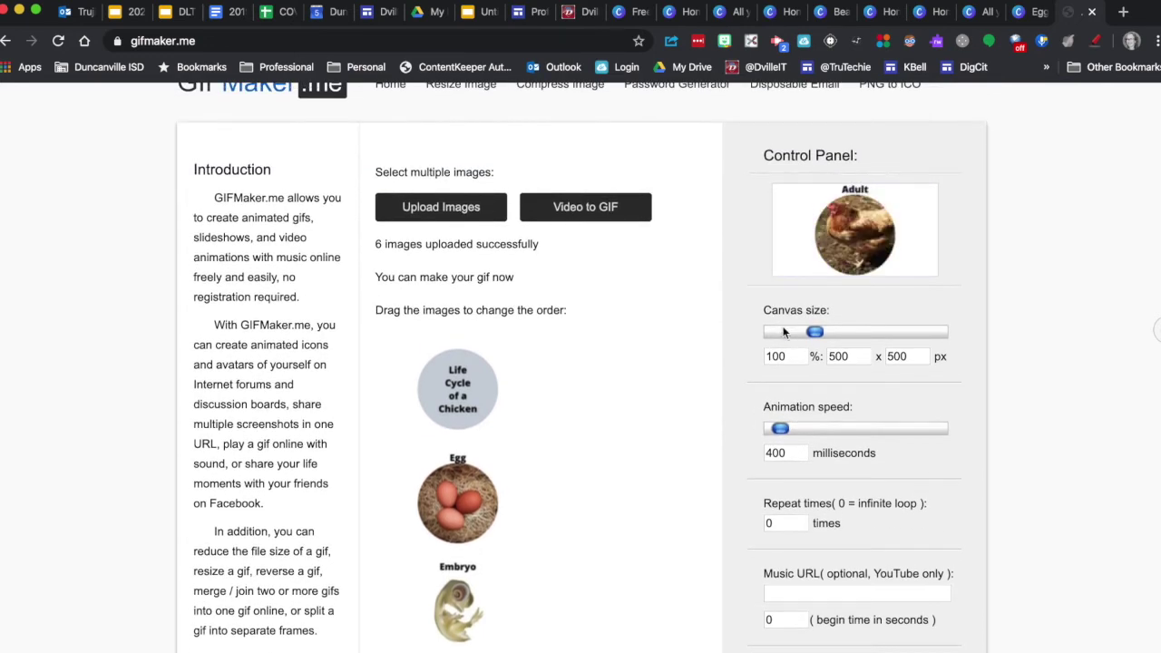
pyautogui.click(782, 429)
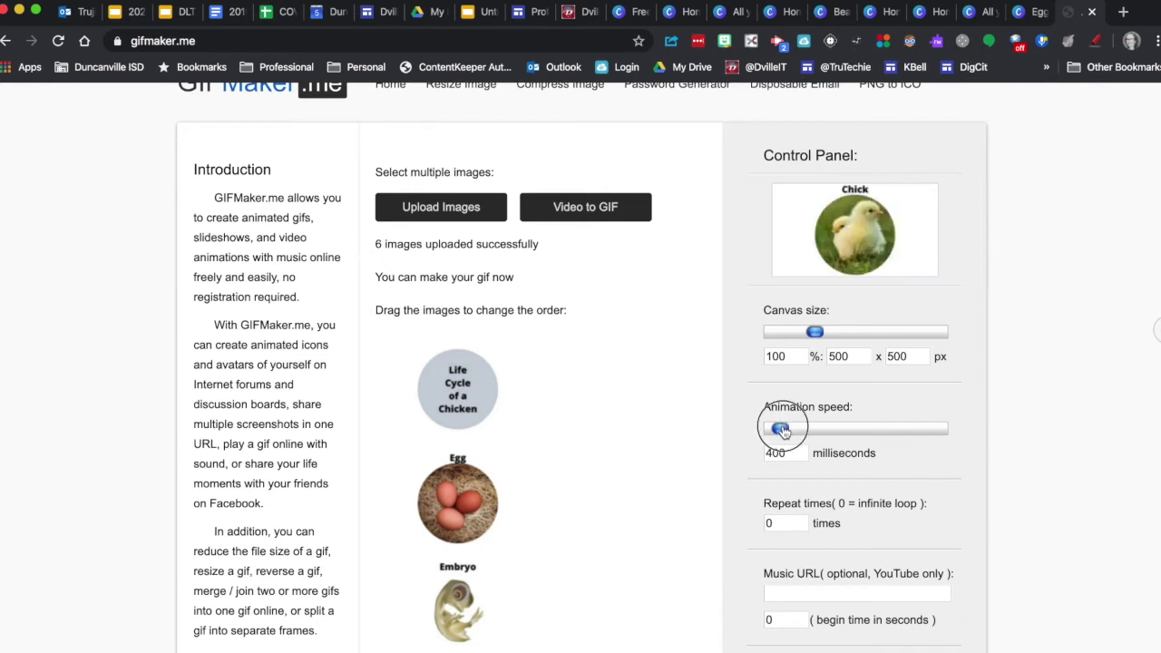
pyautogui.moveTo(782, 429); pyautogui.dragTo(787, 432)
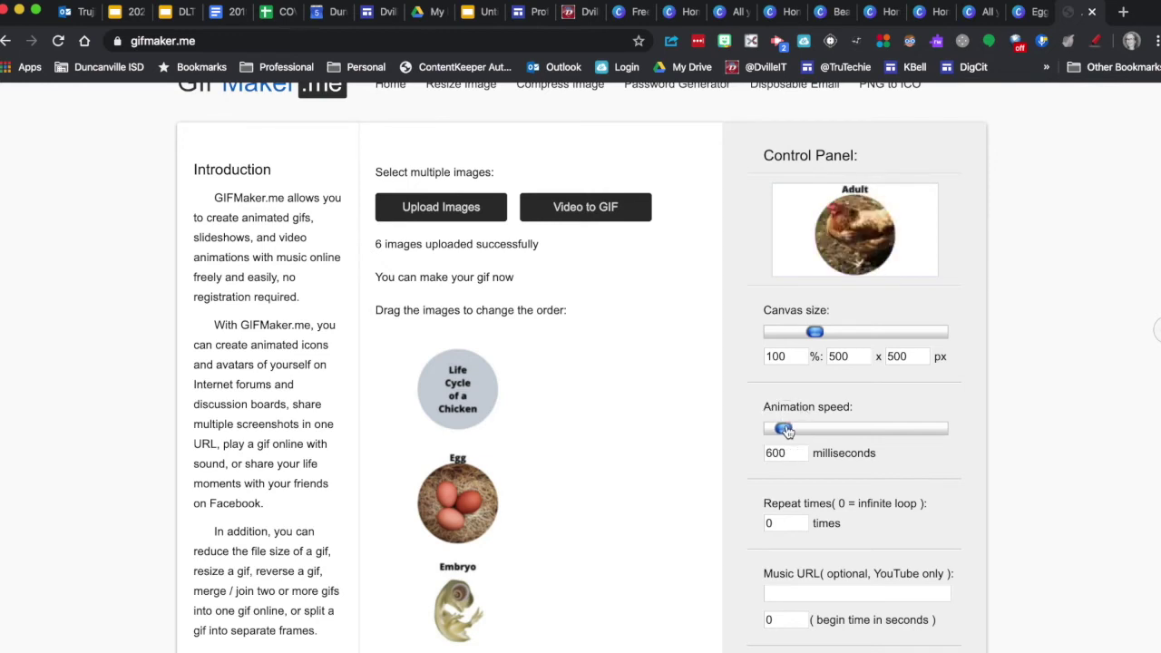
pyautogui.moveTo(785, 431); pyautogui.dragTo(790, 432)
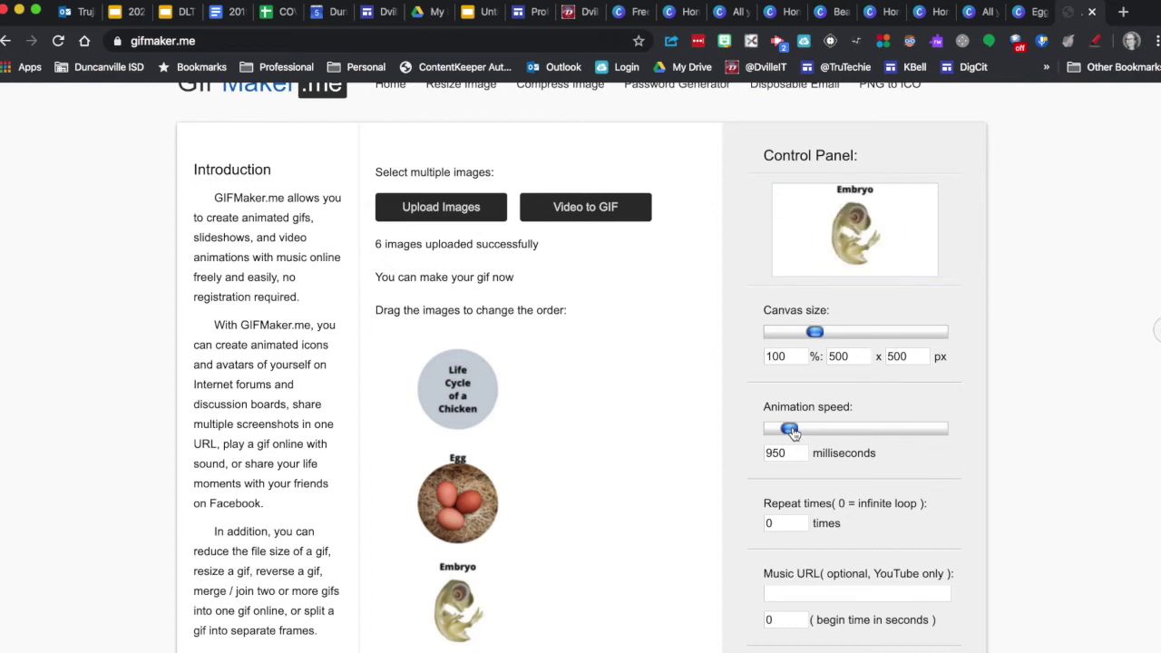
pyautogui.scroll(-3, 792, 432)
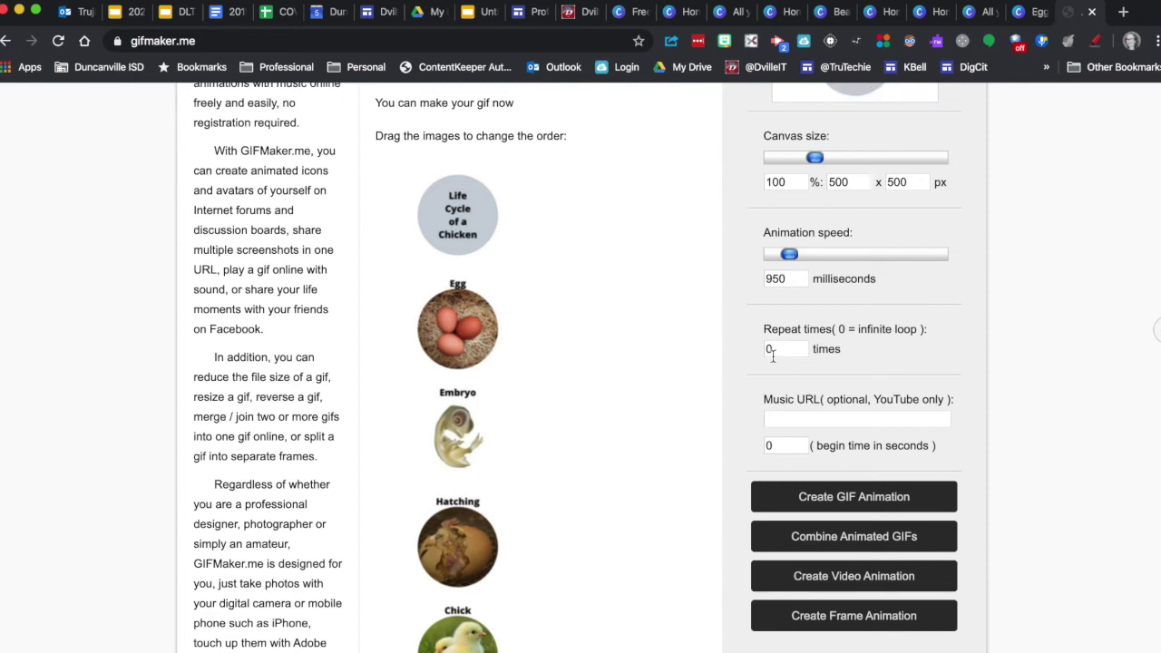
# Generate the 950 ms animation and download it to the Desktop as Chicken Life Cycle-maker.gif.
pyautogui.click(832, 504)
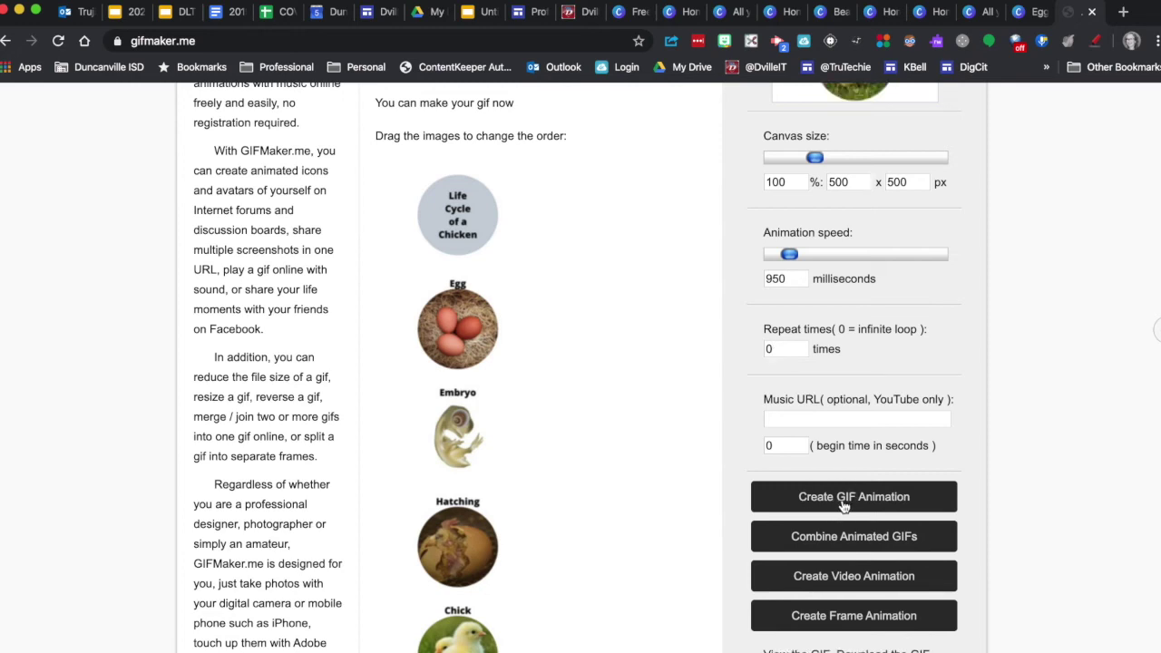
pyautogui.scroll(-2, 844, 506)
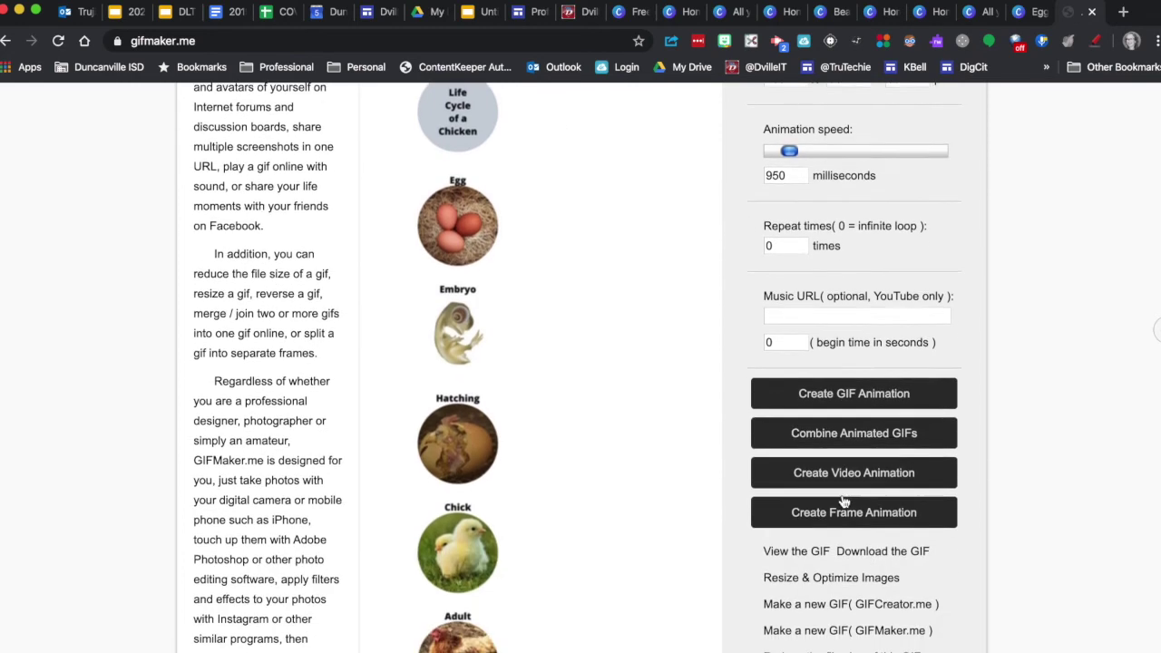
pyautogui.click(874, 556)
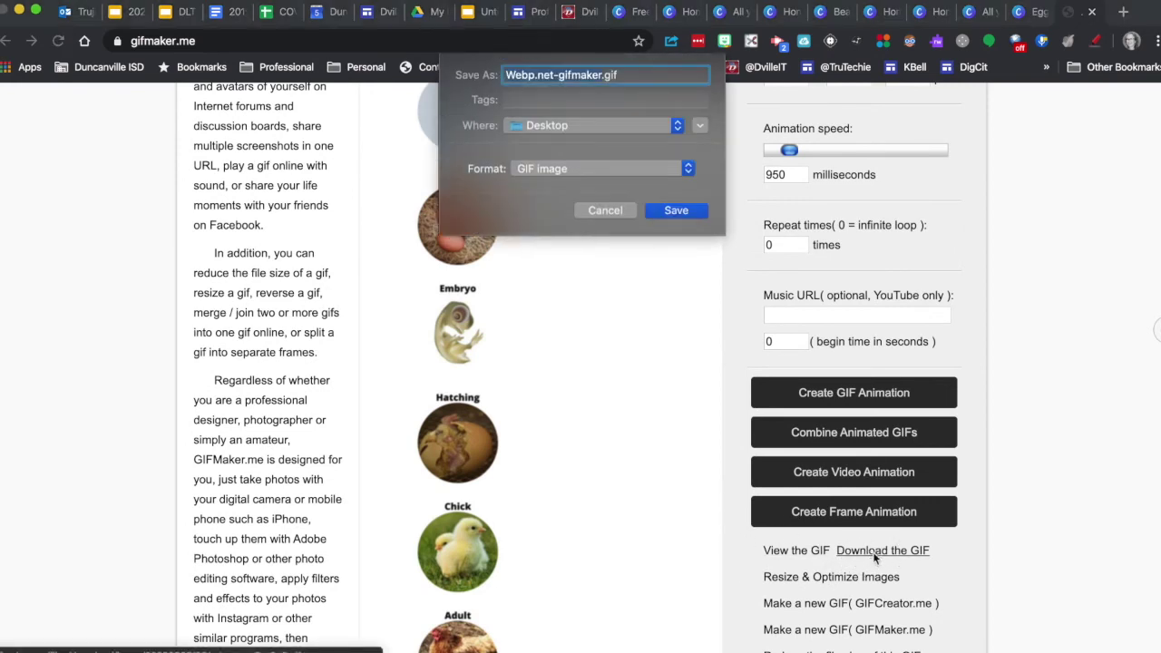
pyautogui.write('Chi')
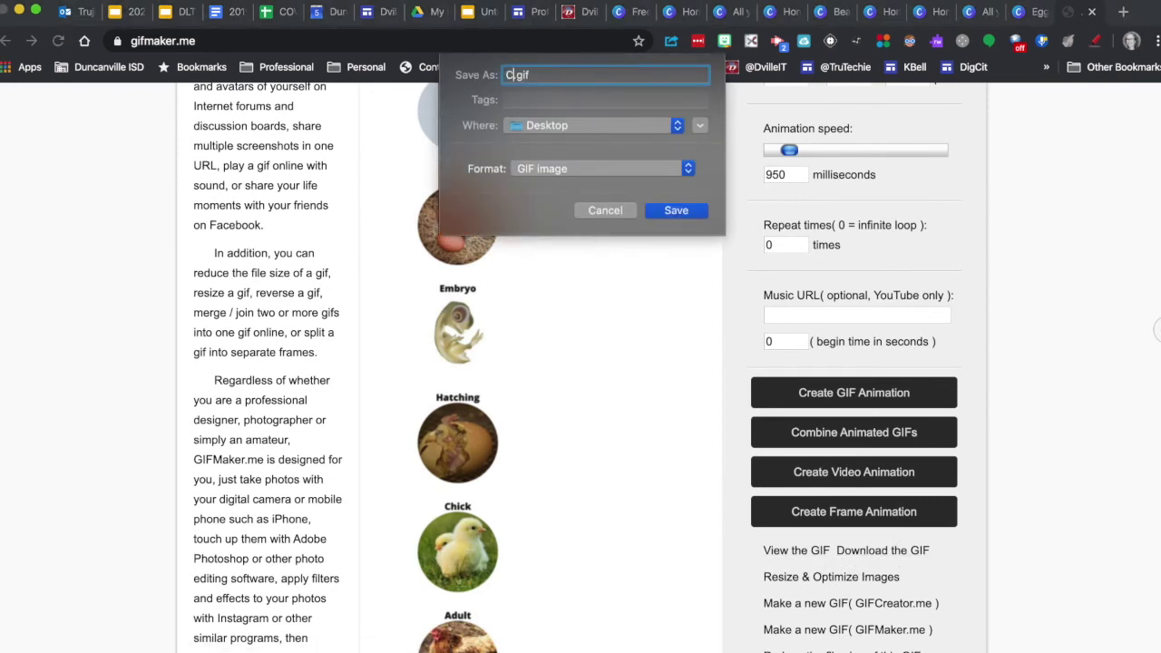
pyautogui.write('cken Life Cycle-maker')
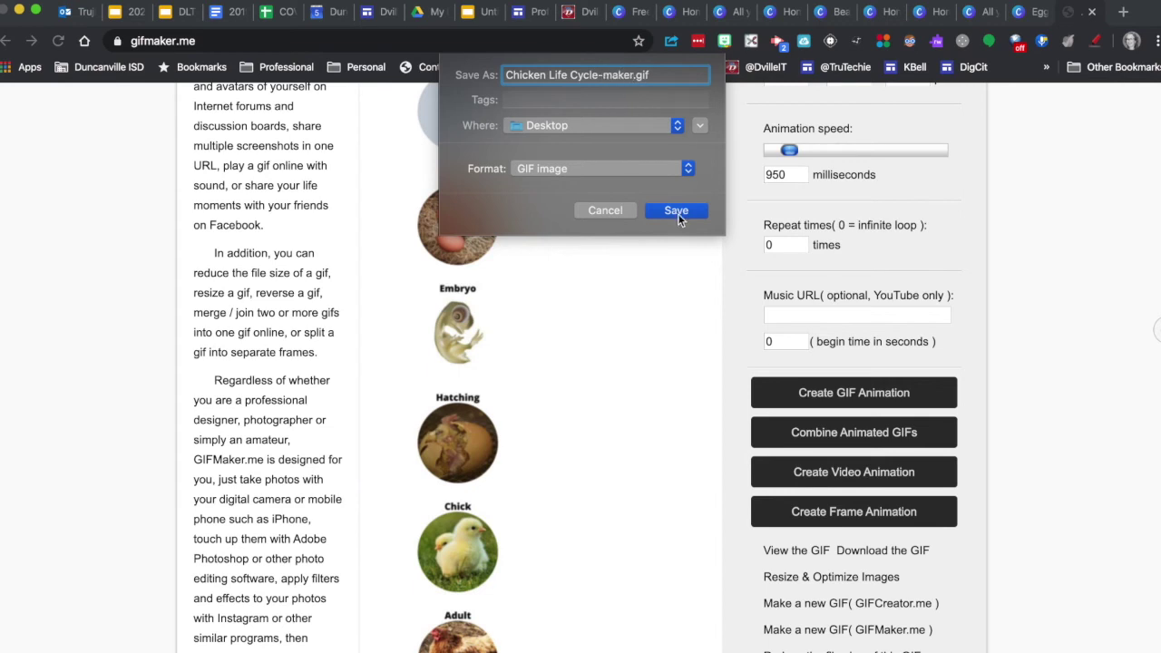
pyautogui.click(677, 211)
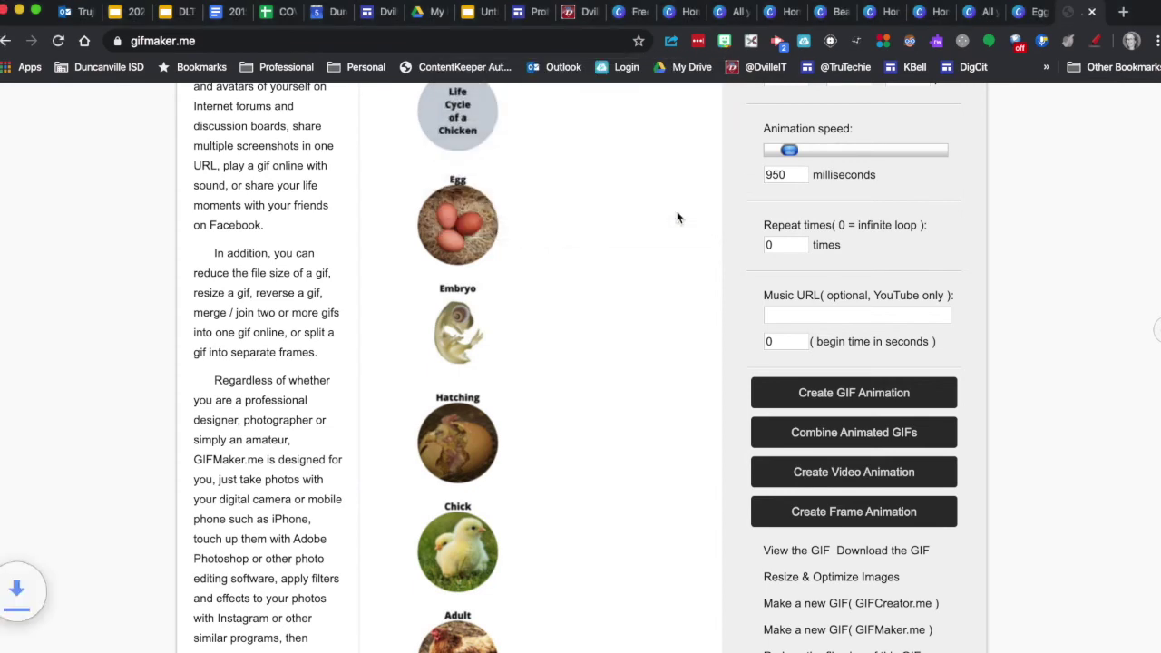
# Upload Chicken Life Cycle-maker.gif from the Desktop onto the Google Slides slide.
pyautogui.click(481, 11)
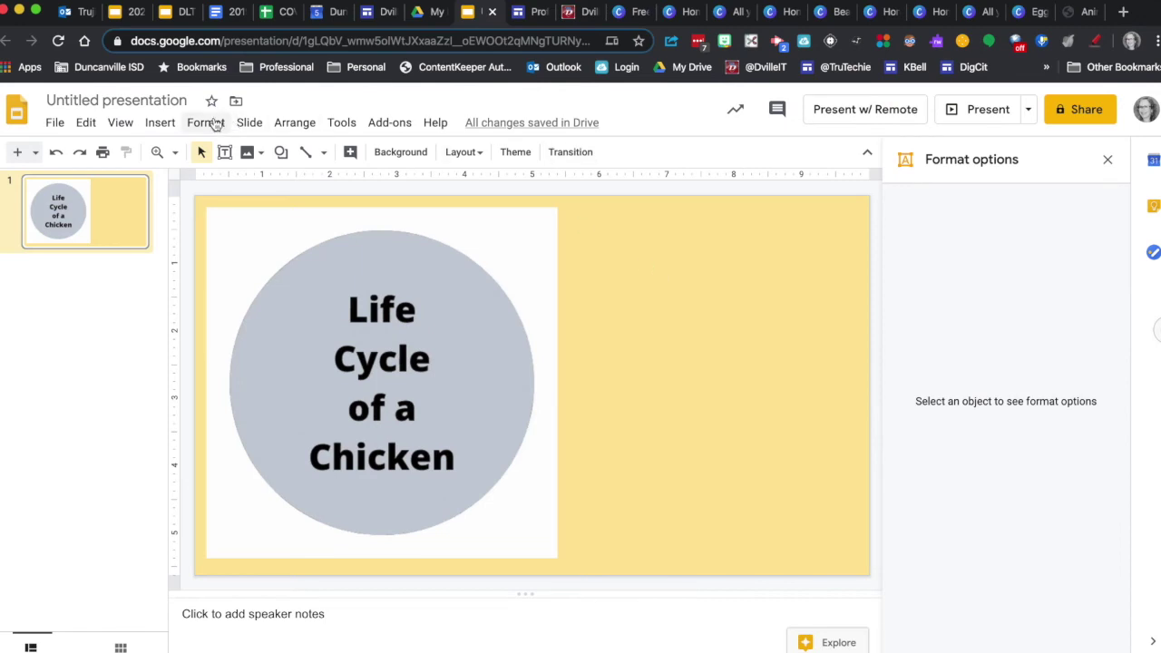
pyautogui.click(160, 123)
pyautogui.moveTo(186, 153)
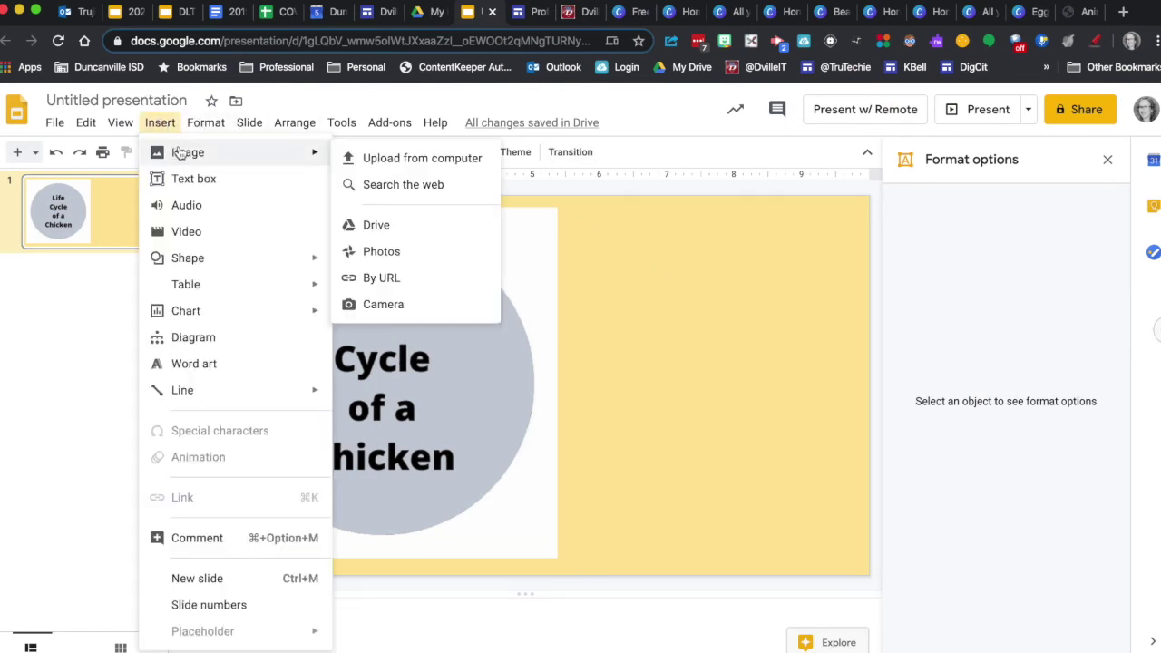
pyautogui.click(405, 158)
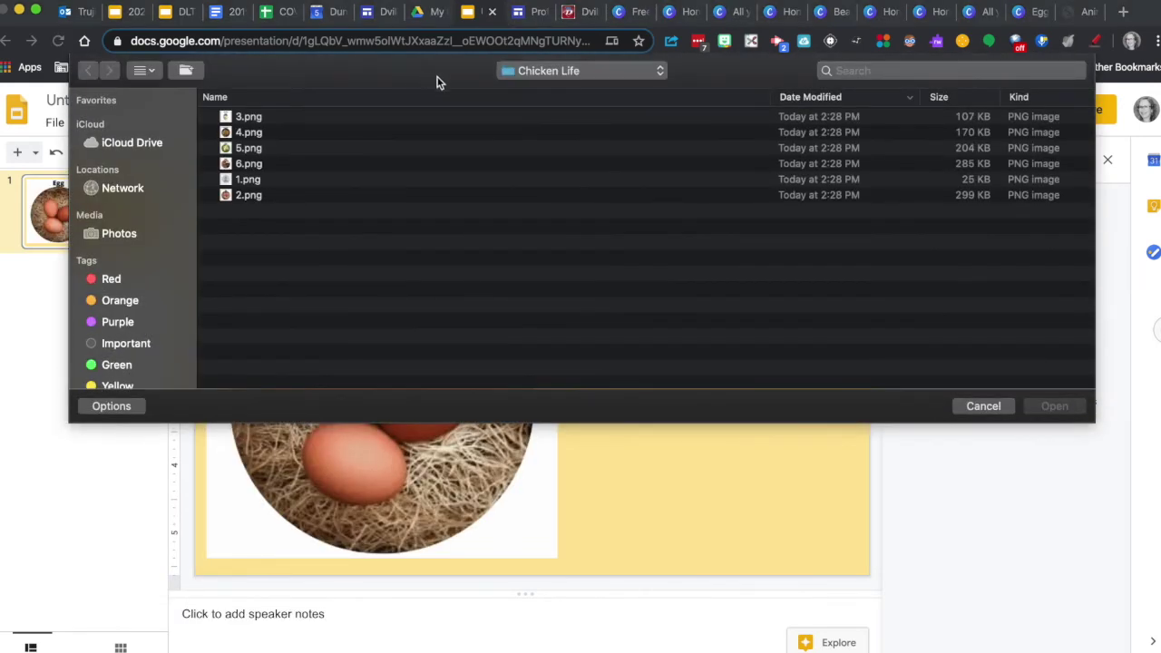
pyautogui.click(625, 71)
pyautogui.click(605, 98)
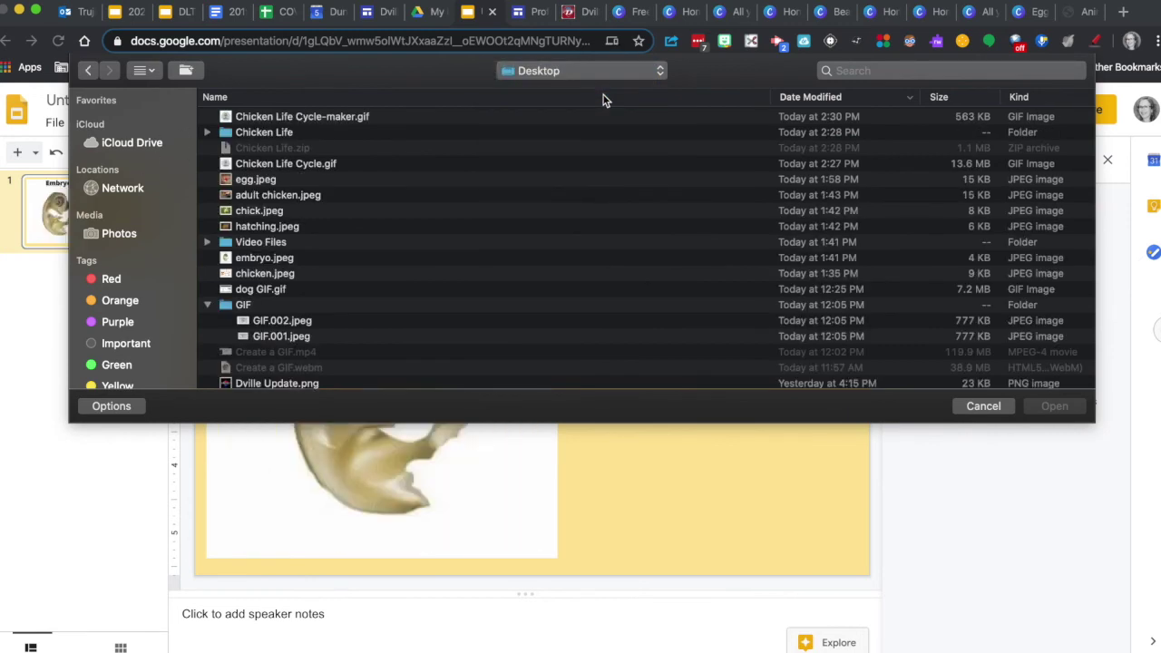
pyautogui.doubleClick(335, 117)
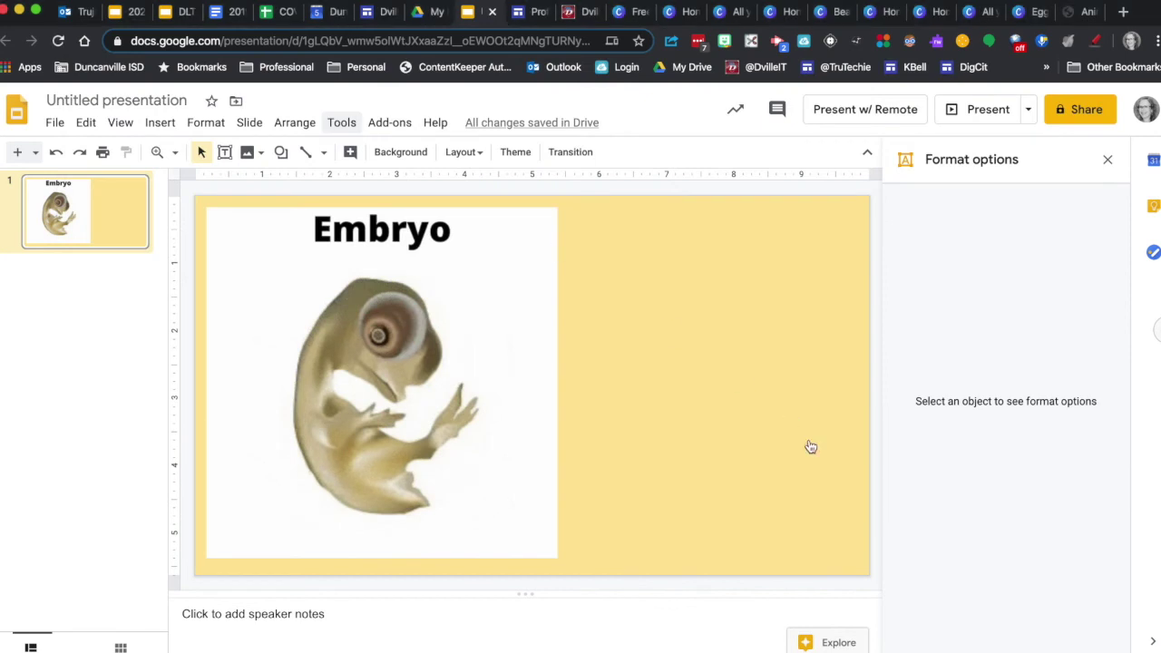